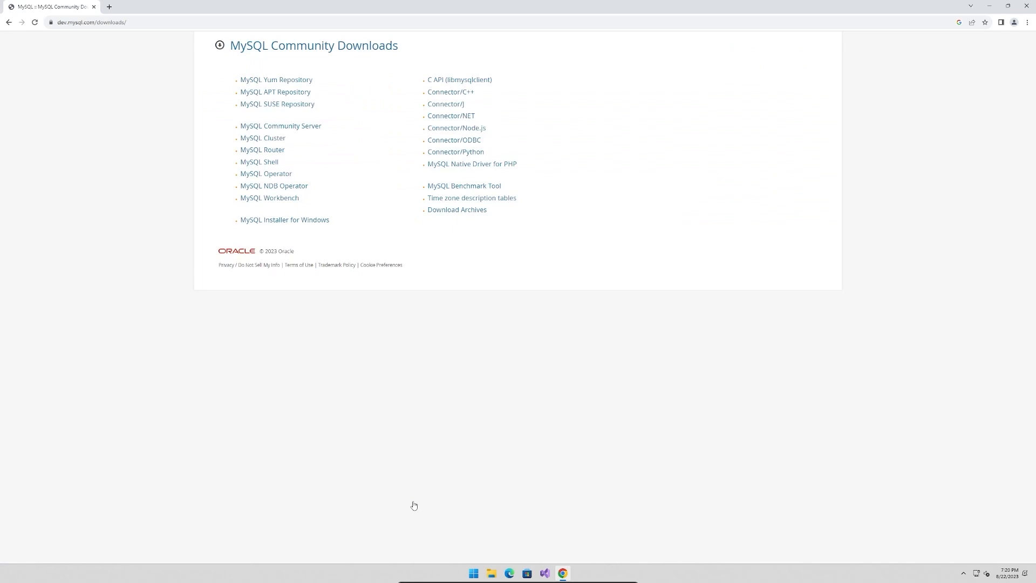
Download the 2.4M web MSI version of MySQL Installer 8.0.34 for Windows without logging in
click(289, 221)
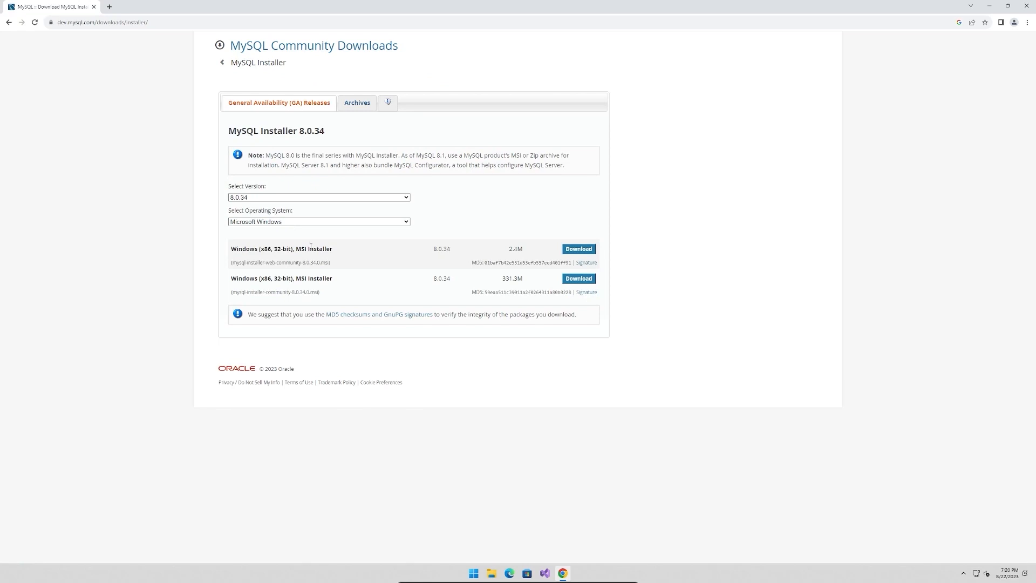
click(569, 250)
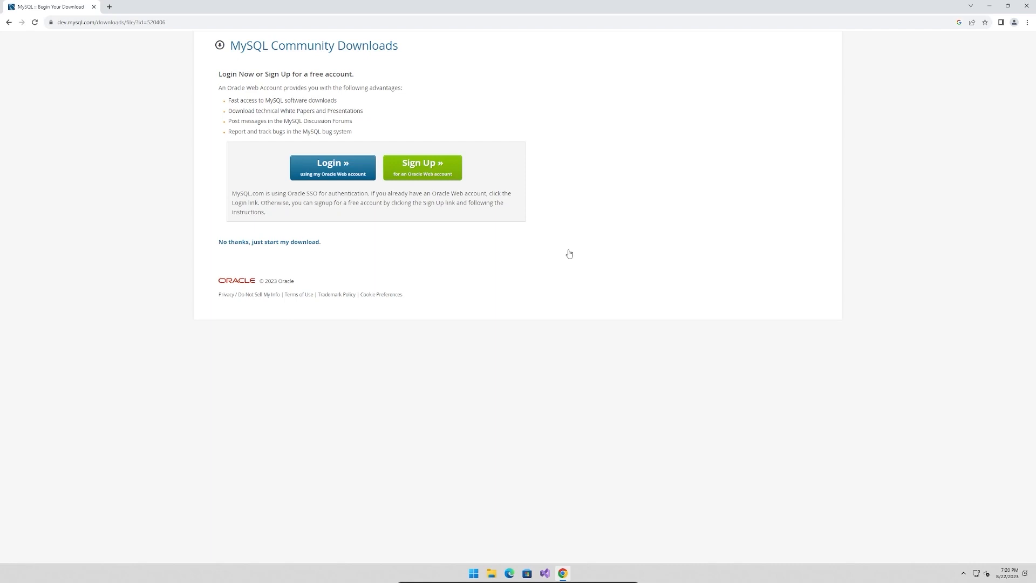
click(305, 243)
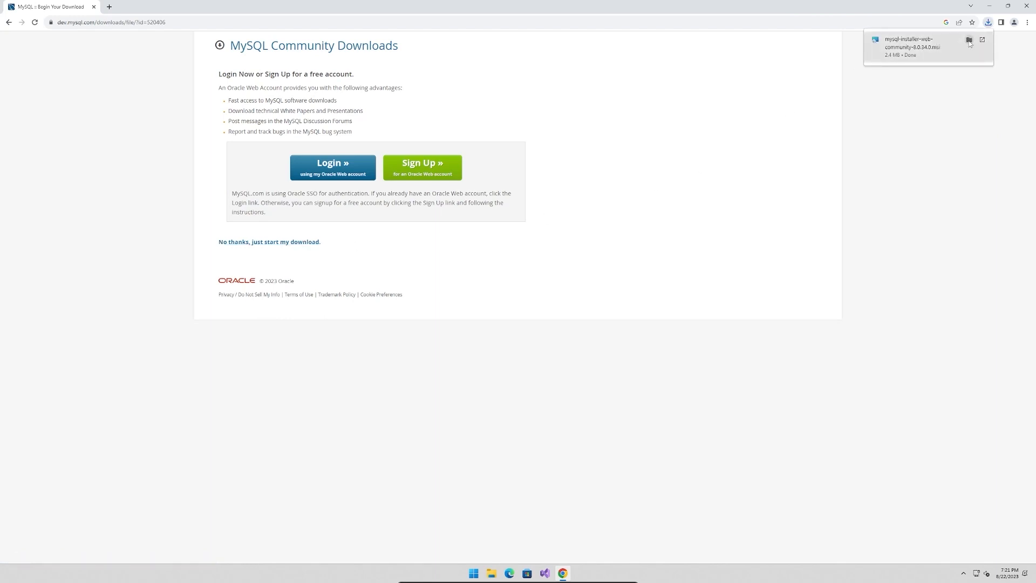
Run the downloaded mysql-installer-web-community-8.0.34.0 file and allow it and its launcher to make changes to the device
click(970, 41)
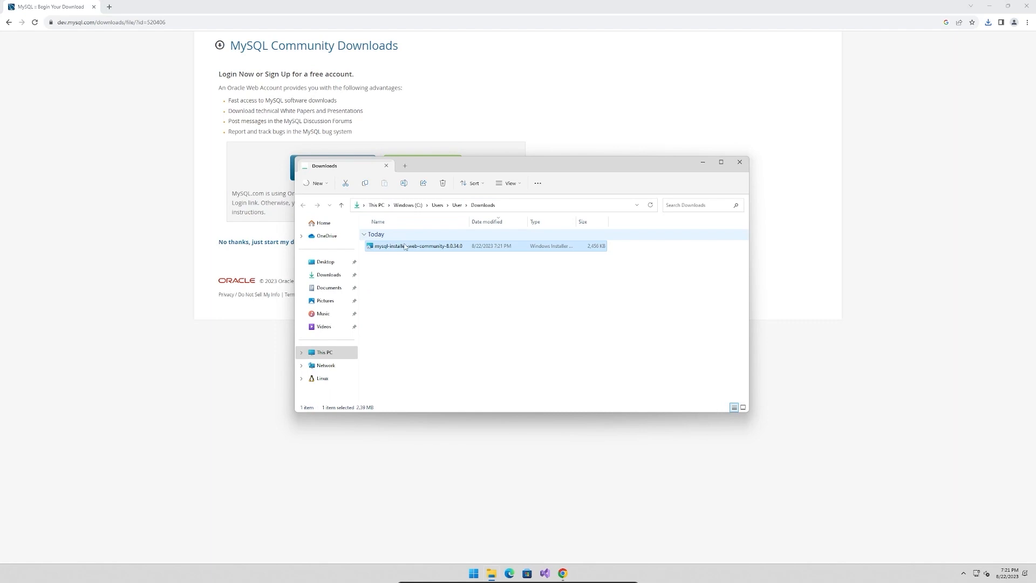
double_click(406, 247)
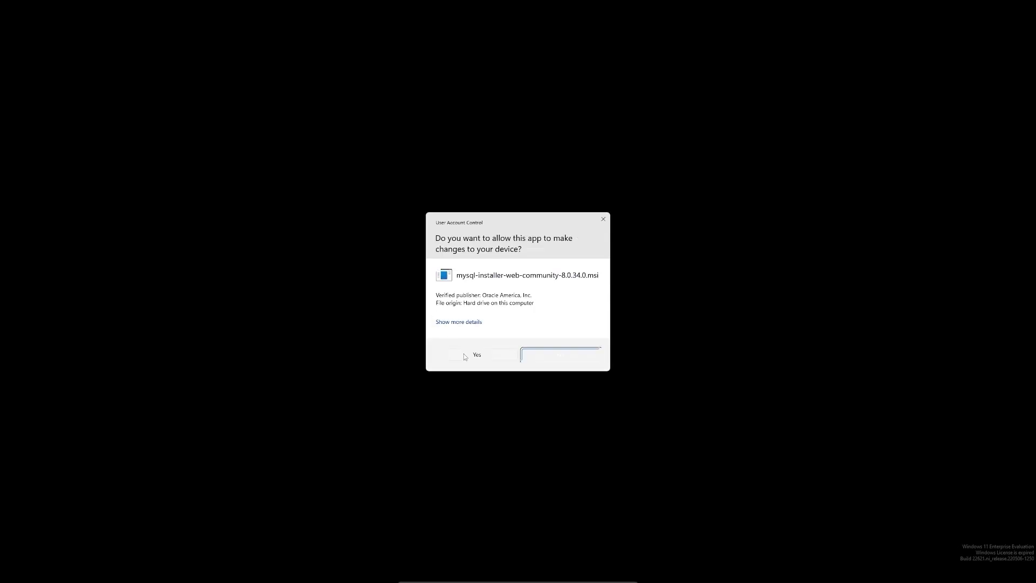
click(472, 354)
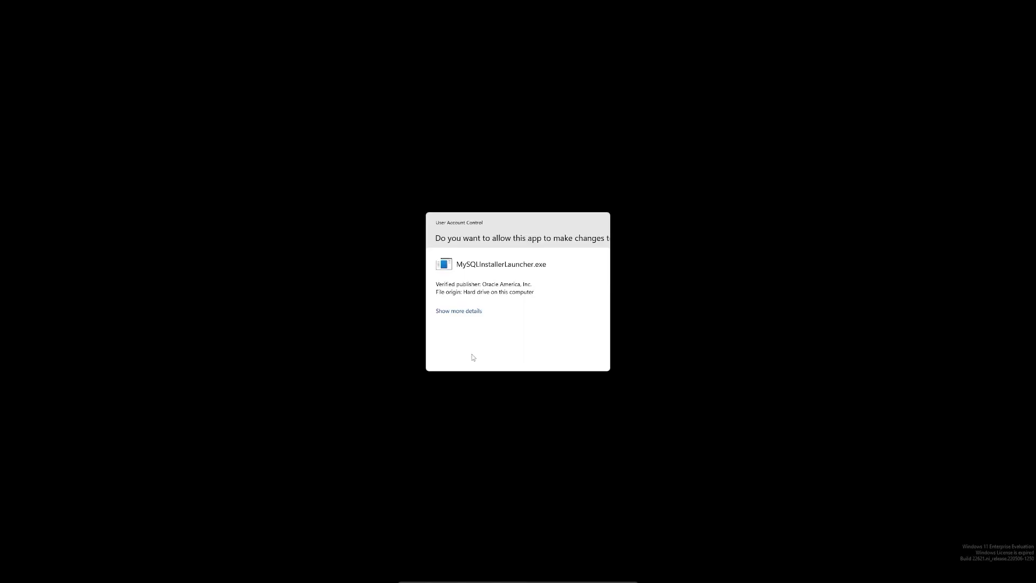
click(472, 354)
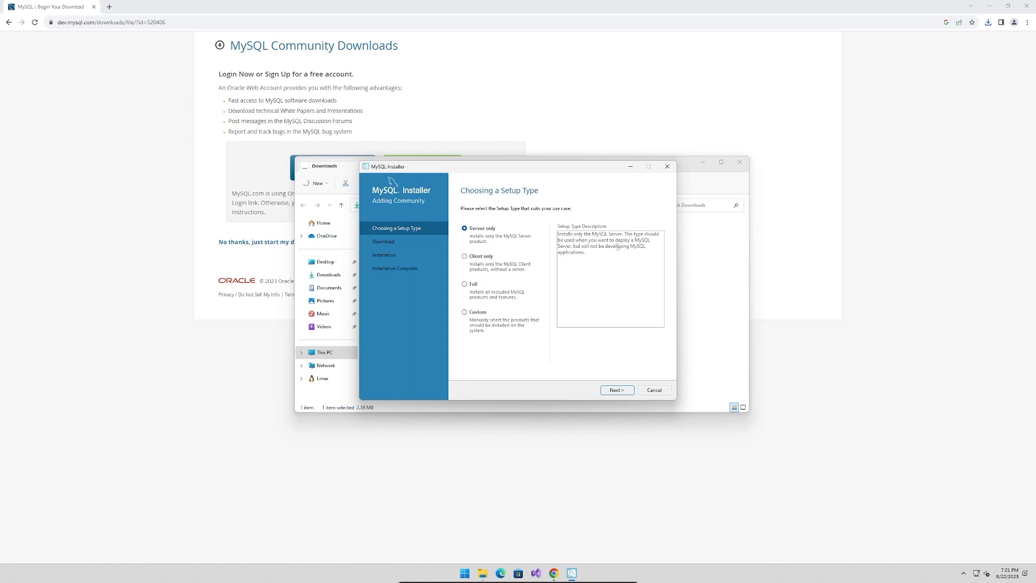
Review the Client only and Full setup types, and continue with the Custom setup type
click(494, 257)
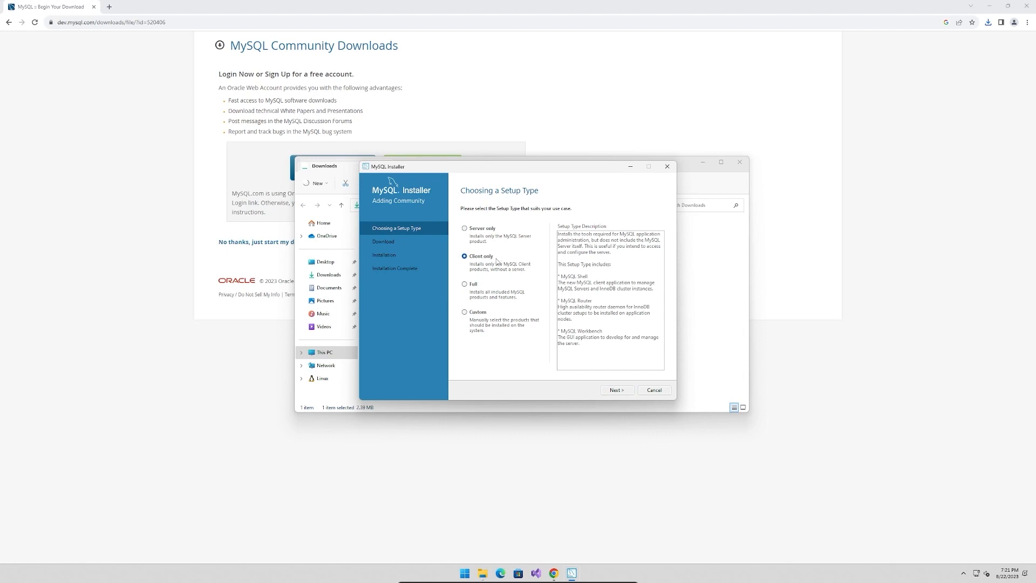
click(473, 286)
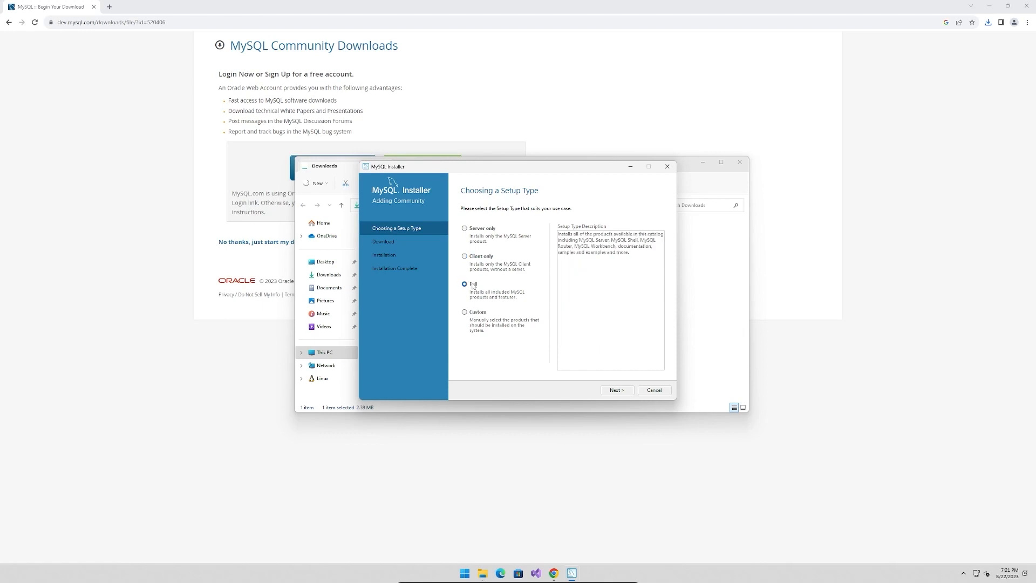
click(475, 316)
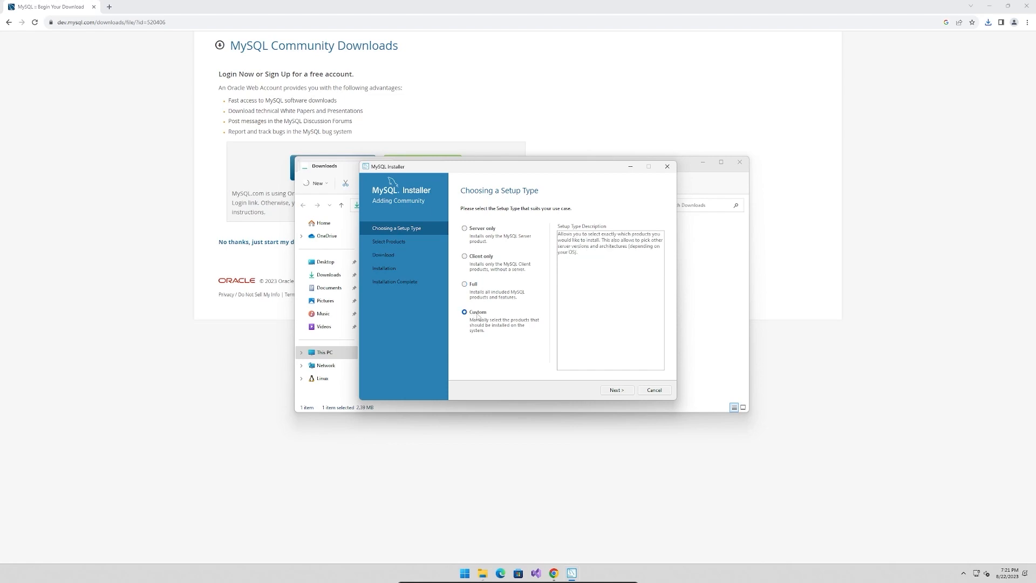
click(616, 390)
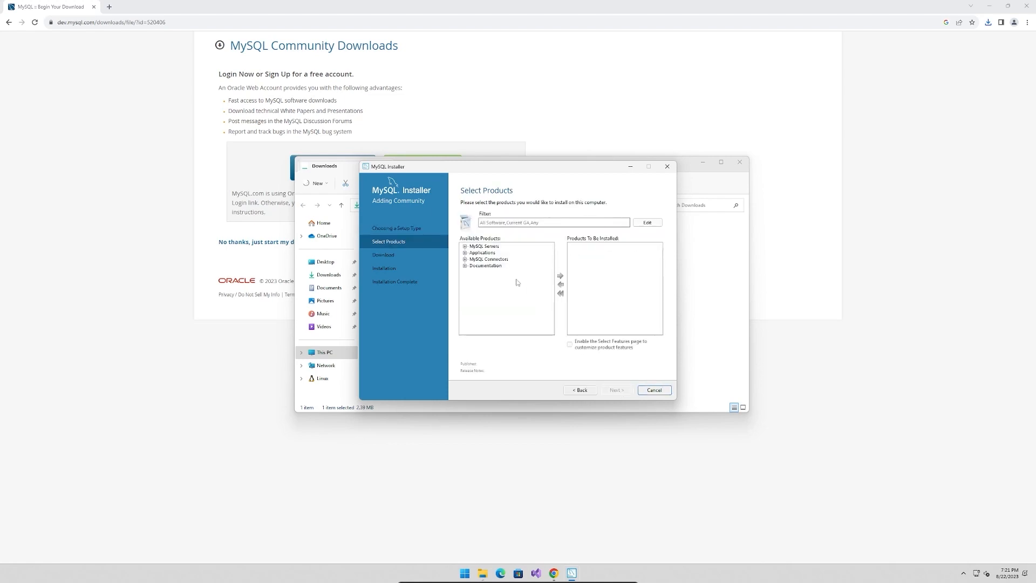
Add MySQL Server 8.0.33 - X64 to the products to be installed
click(465, 246)
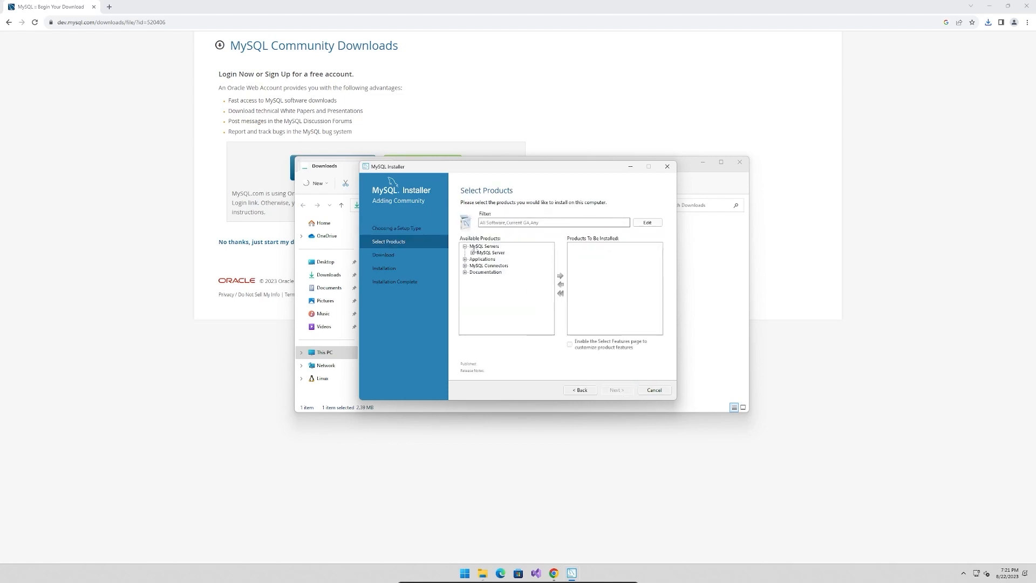
click(473, 252)
click(498, 259)
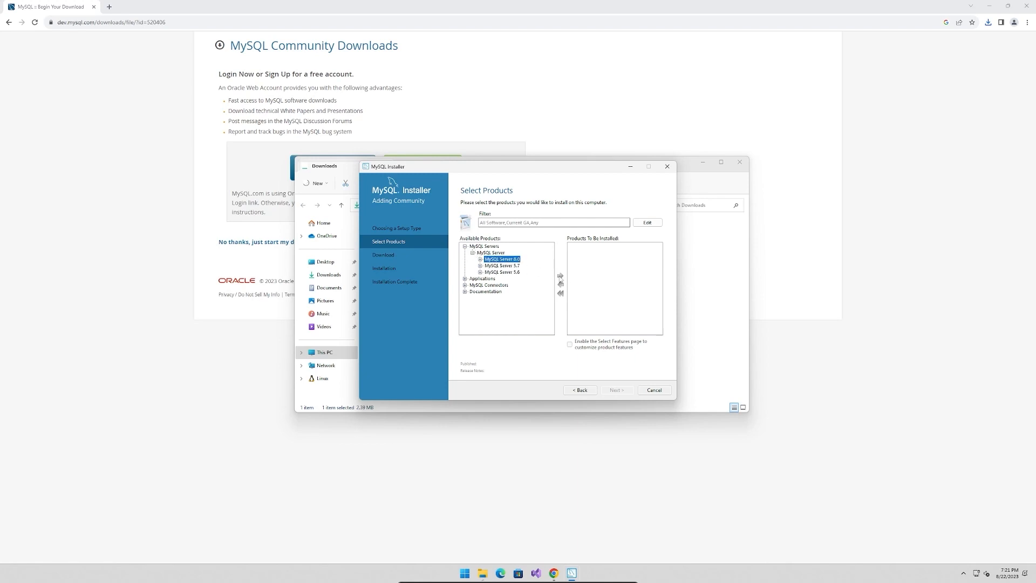
click(480, 260)
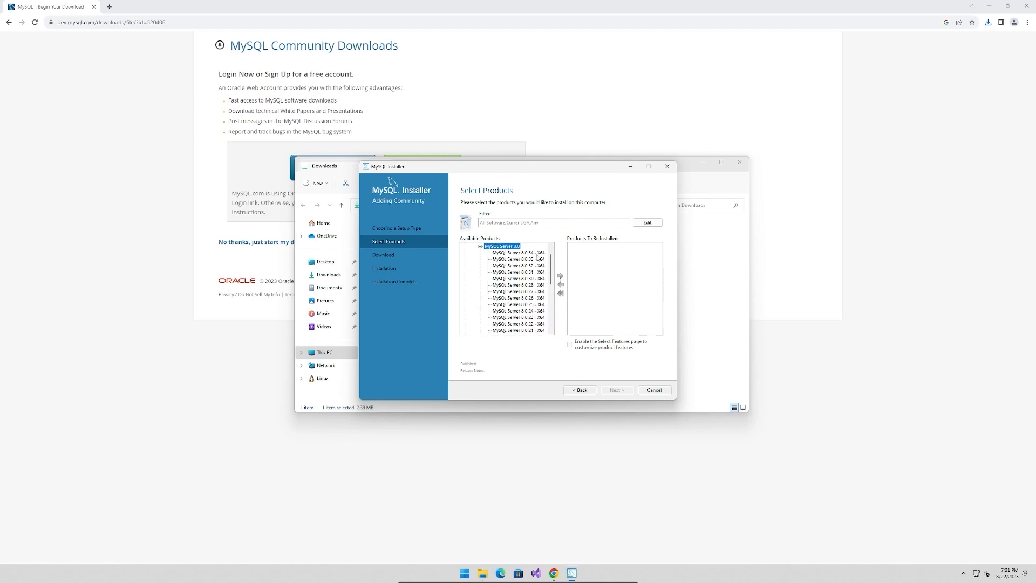
click(539, 260)
click(560, 275)
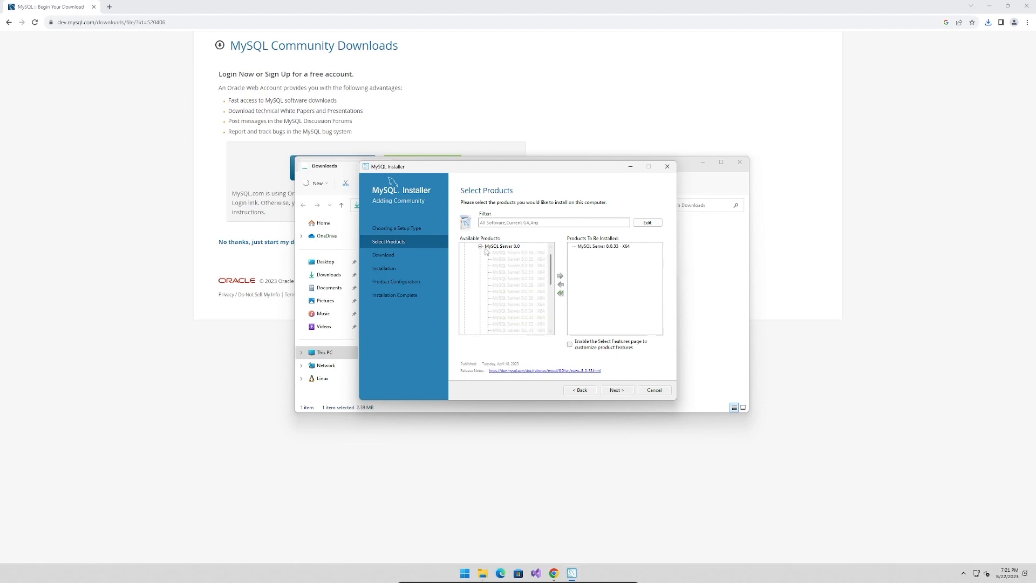
Add MySQL Workbench 8.0.34 - X64 from the applications to the products to be installed
click(480, 246)
click(473, 253)
click(465, 259)
click(472, 266)
click(480, 272)
click(536, 254)
click(560, 275)
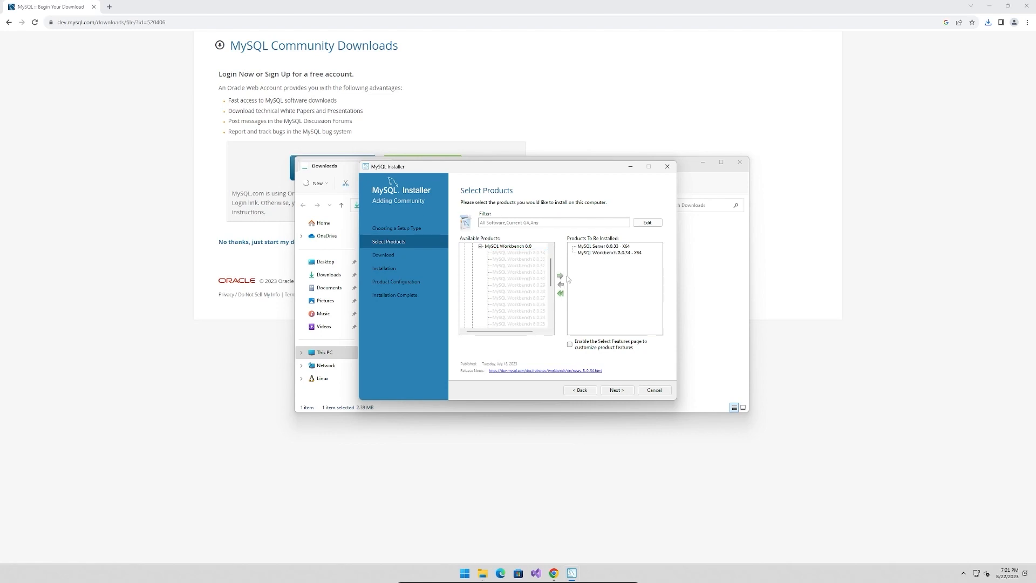
click(623, 254)
click(626, 247)
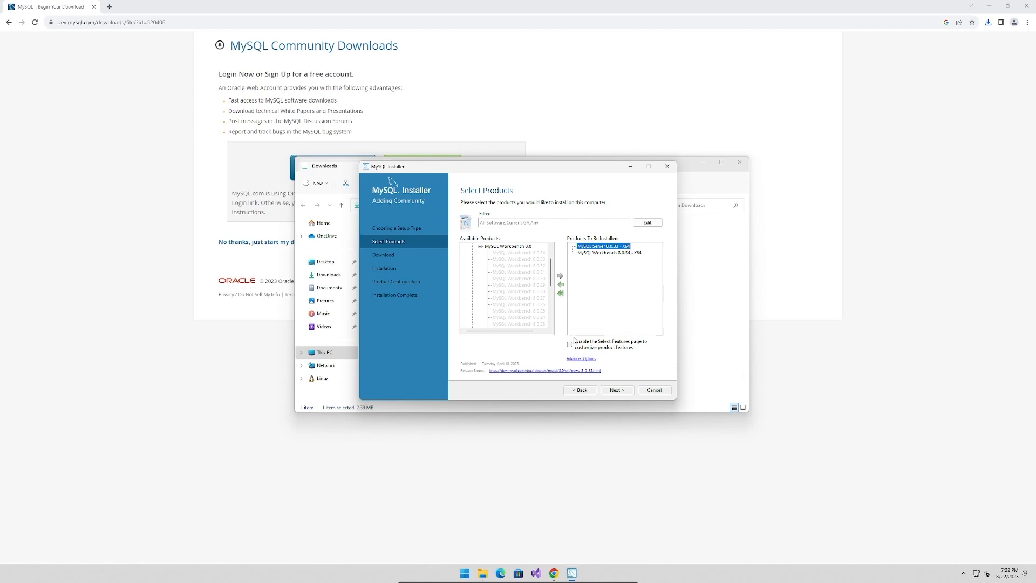
Return to the setup type choice, select the Full setup, and start downloading its products
click(581, 390)
click(472, 287)
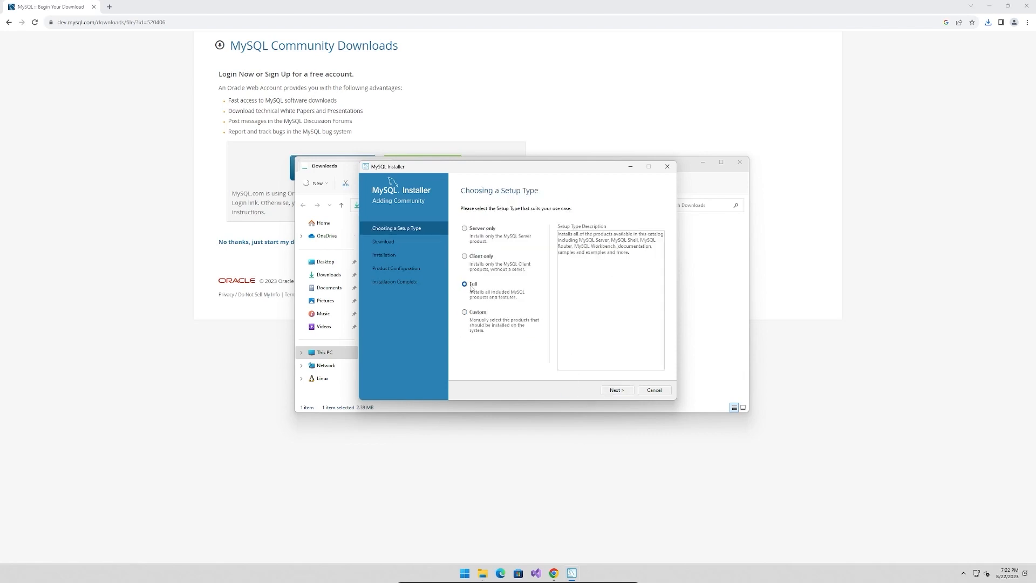
click(620, 391)
click(623, 392)
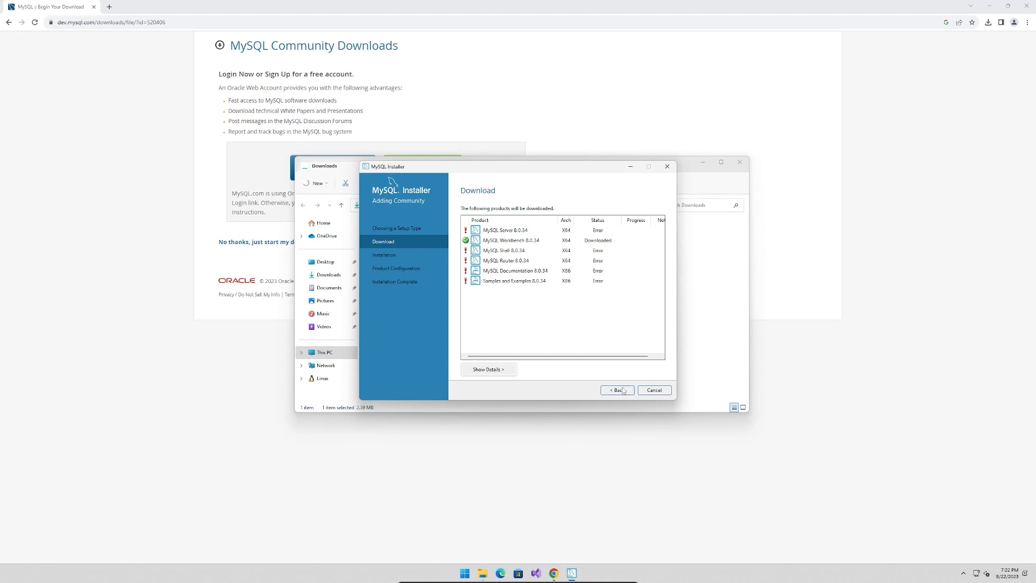
Go back to reset the failed product downloads and run the remaining ones again
click(619, 390)
click(618, 390)
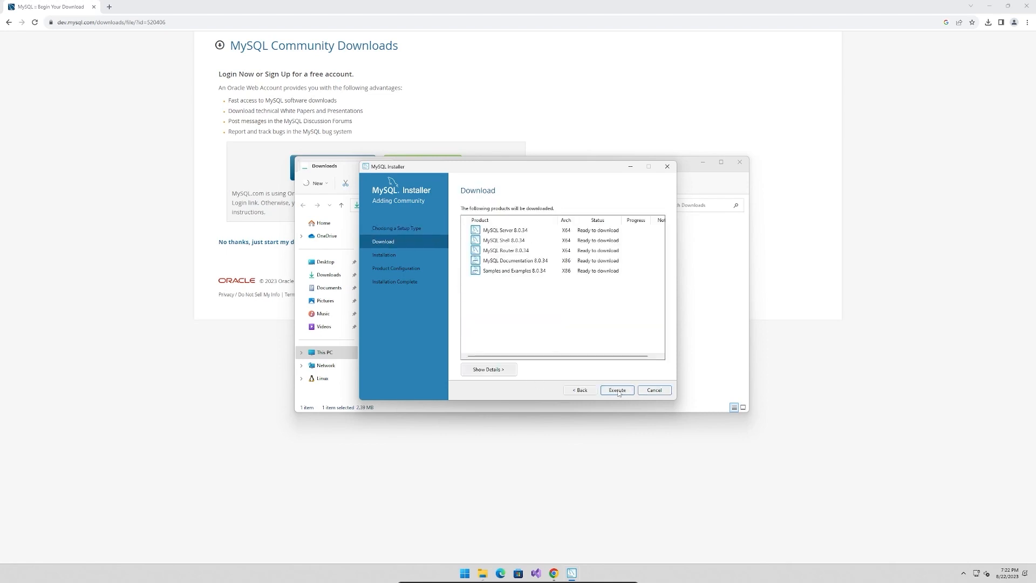
click(618, 390)
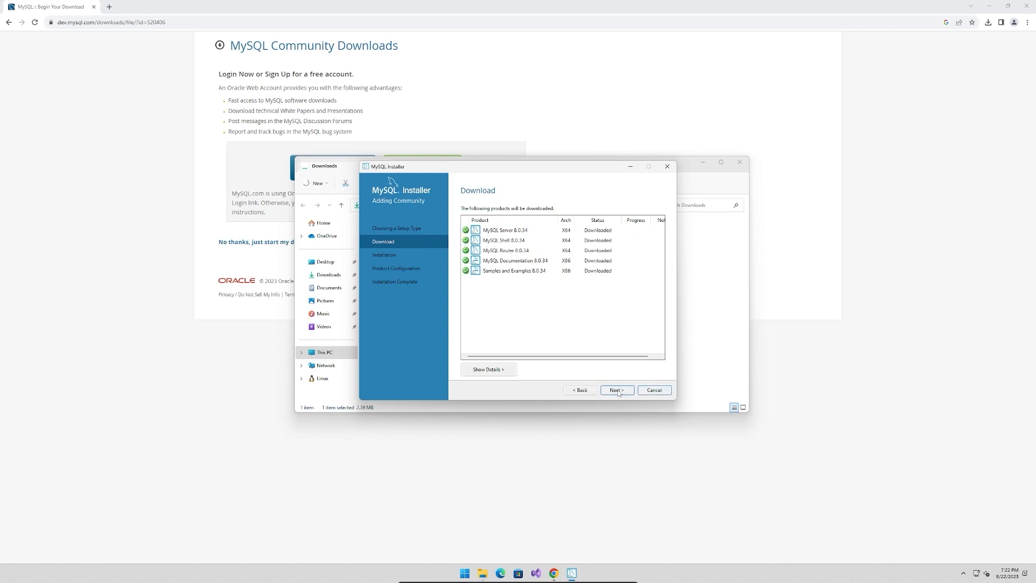
Install all the downloaded MySQL products and proceed to the MySQL Server configuration
click(626, 391)
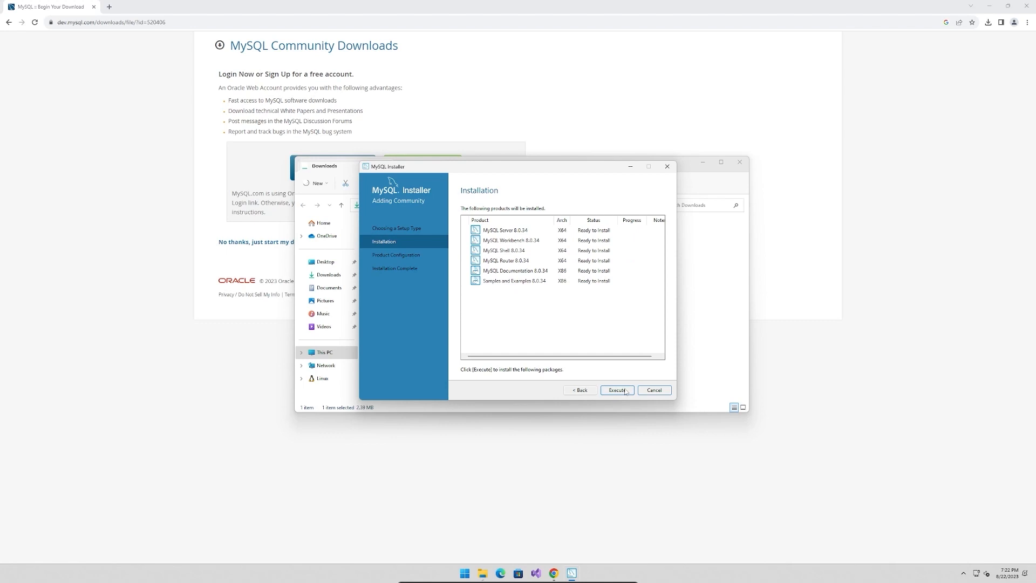
click(618, 394)
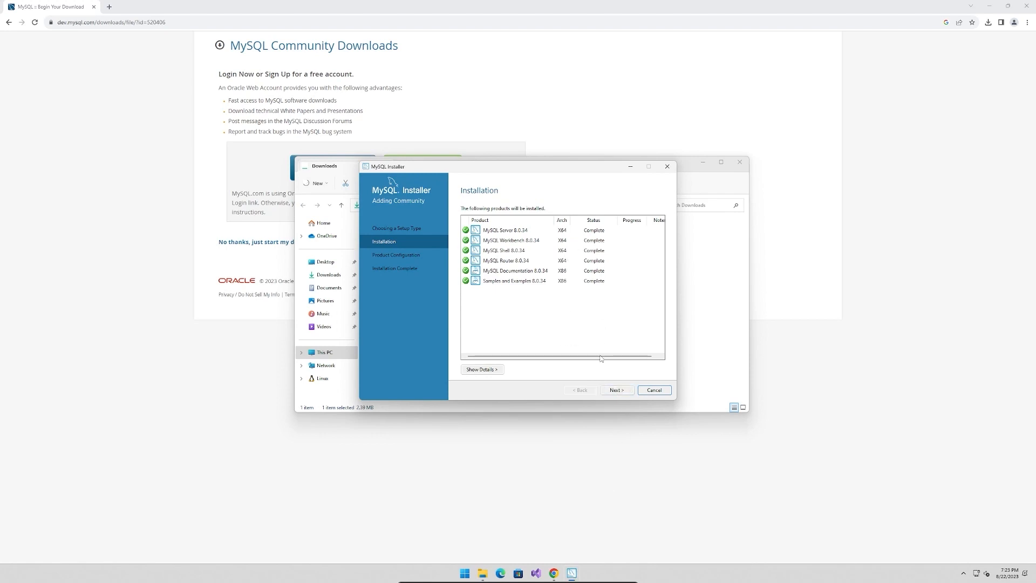
click(616, 391)
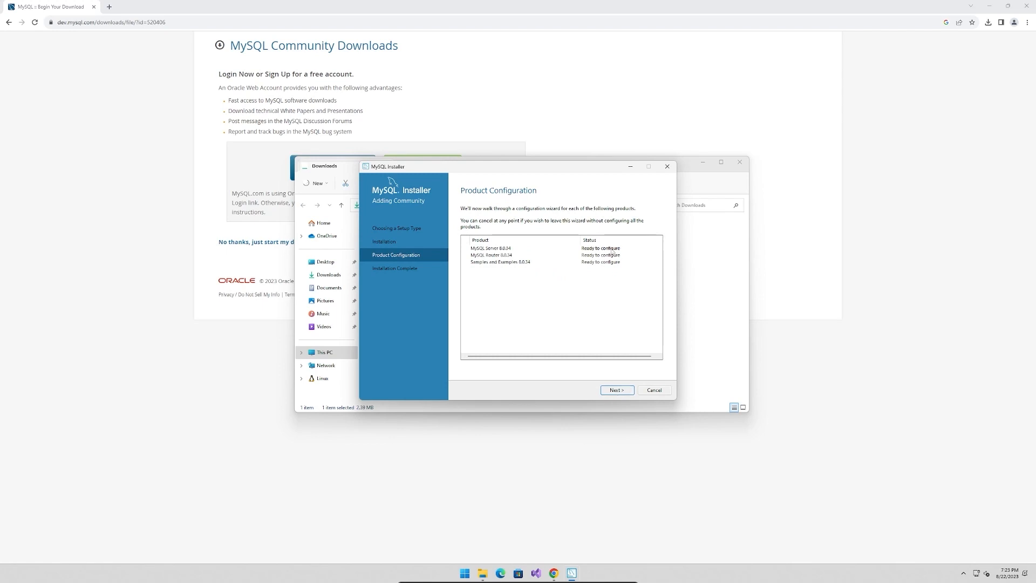
click(625, 393)
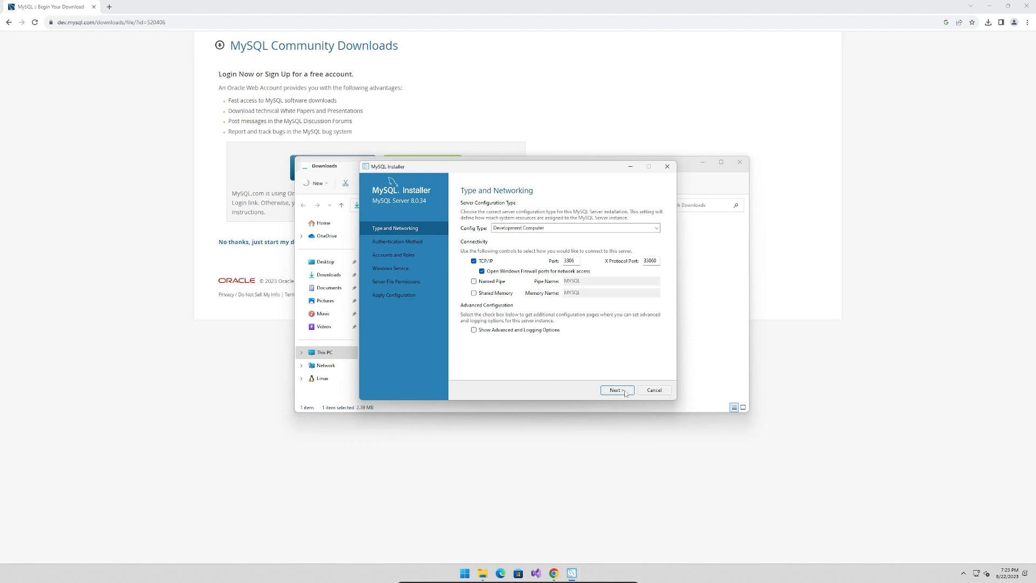
Accept the Development Computer configuration with TCP/IP on port 3306 and open firewall ports, keeping strong password encryption for authentication
click(658, 228)
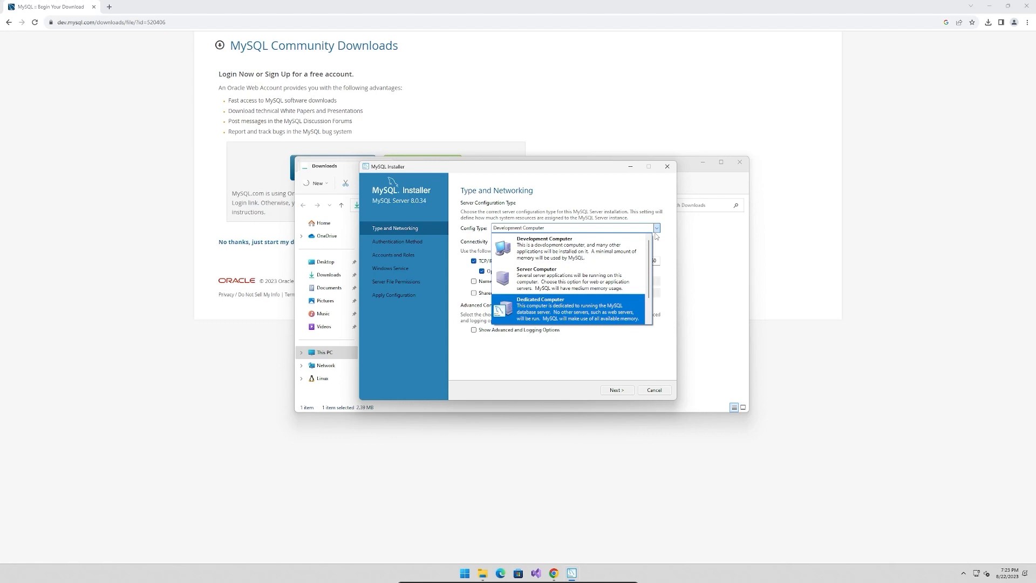
click(656, 235)
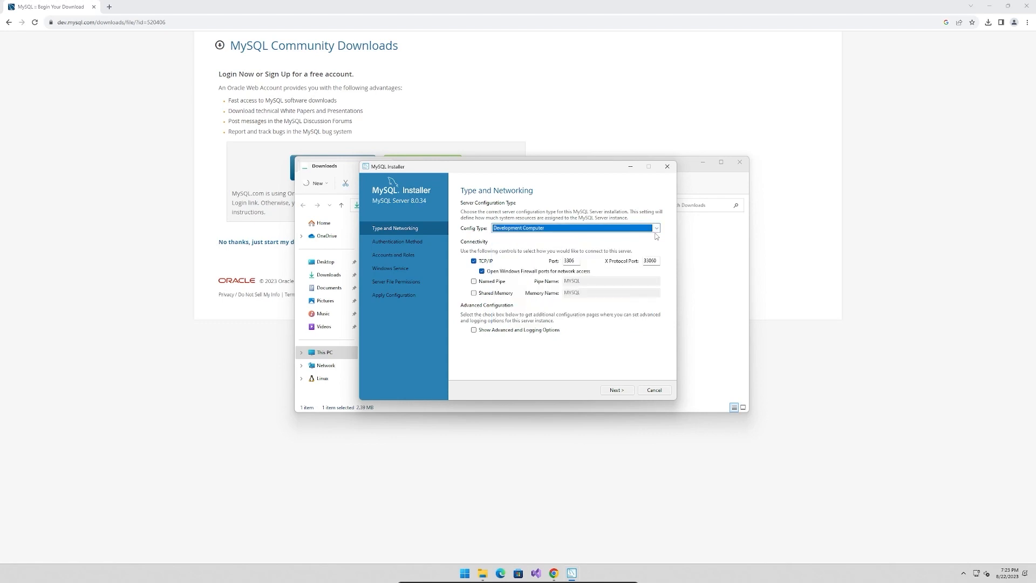
click(522, 273)
click(524, 274)
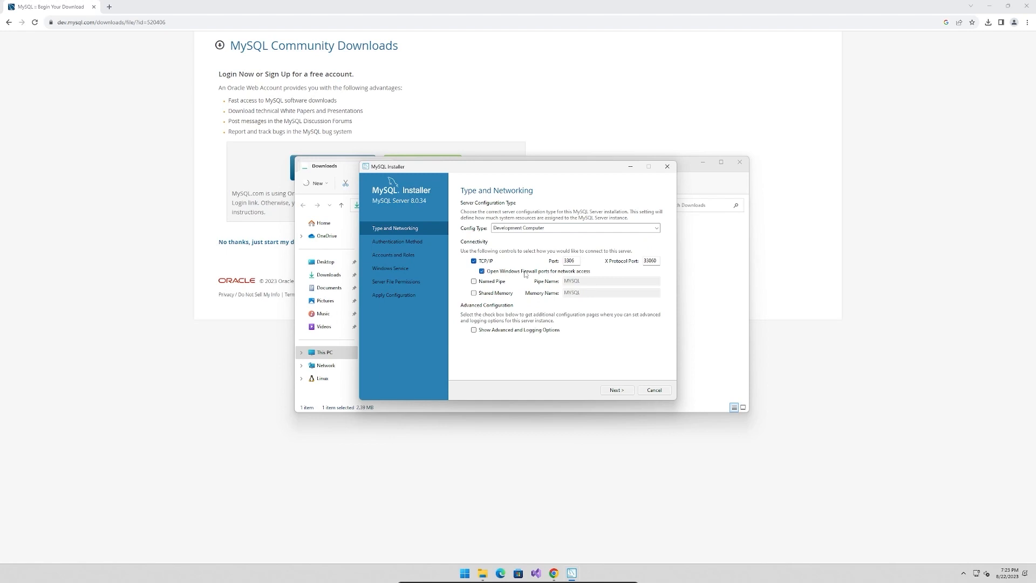
click(616, 390)
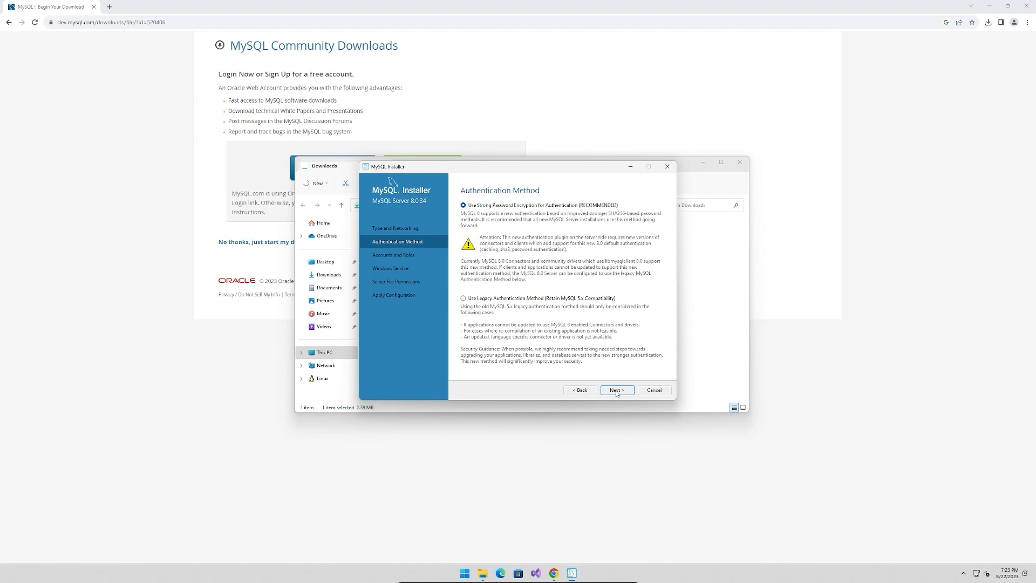
click(617, 390)
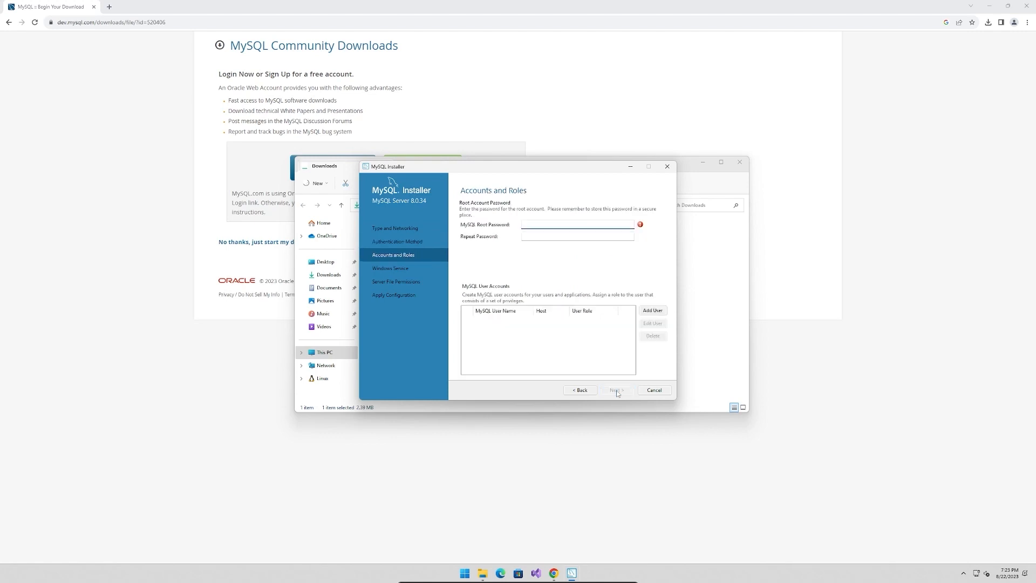
Enter the MySQL root password and repeat it in the confirmation field
text(•••••••••)
key(ctrl+a)
text(•••••••••••)
key(Tab)
text(•••••••••••)
key(Tab)
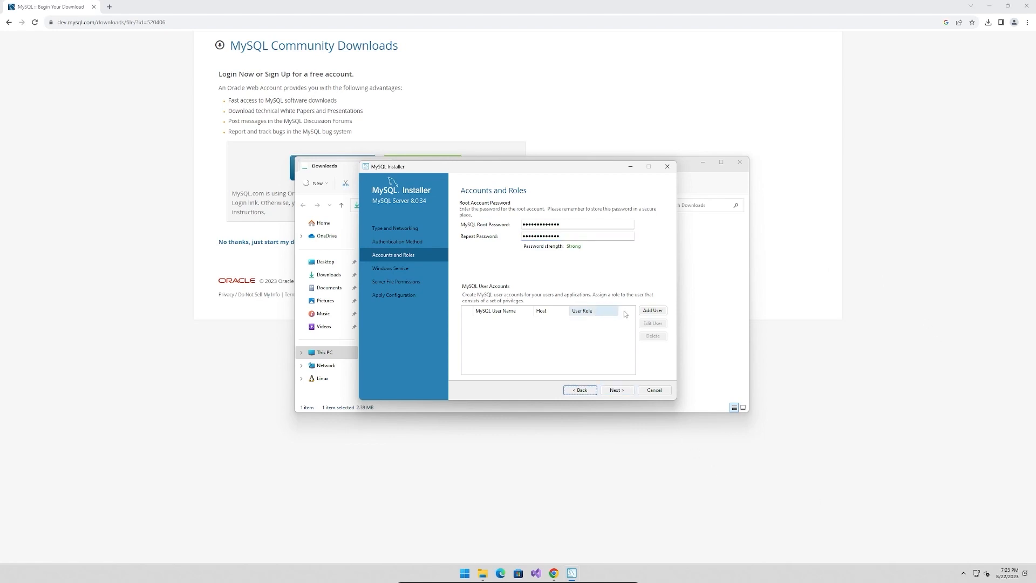
Start a new MySQL user account, entering the user name, host <All Hosts (%)> and role DB Admin
click(653, 311)
text(mike)
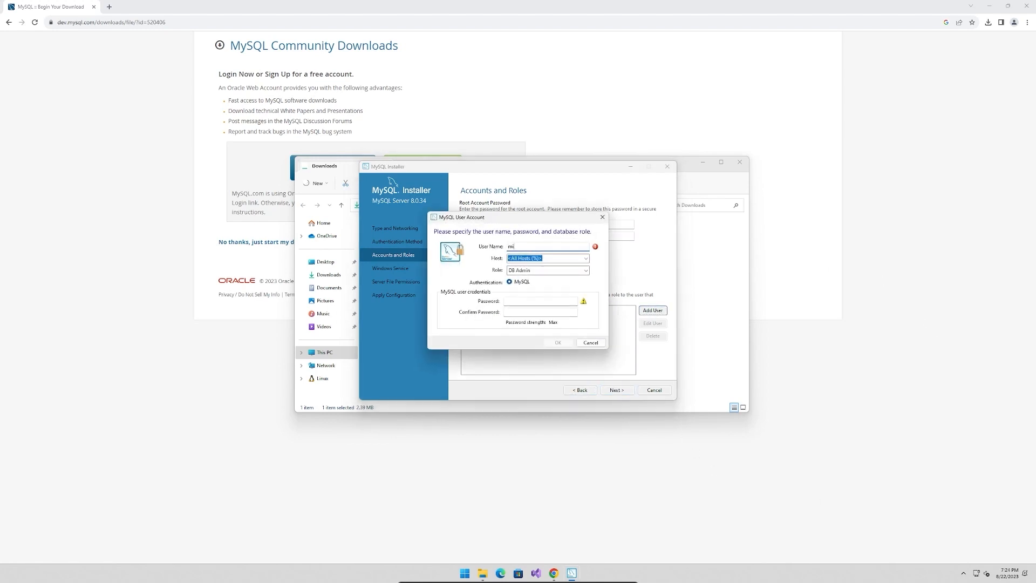
click(587, 258)
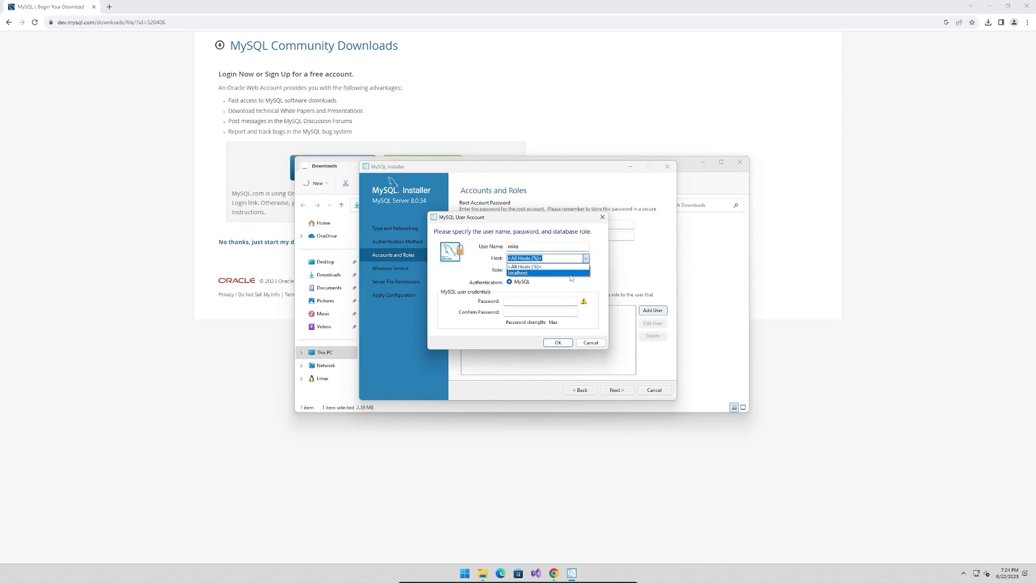
click(562, 267)
click(586, 271)
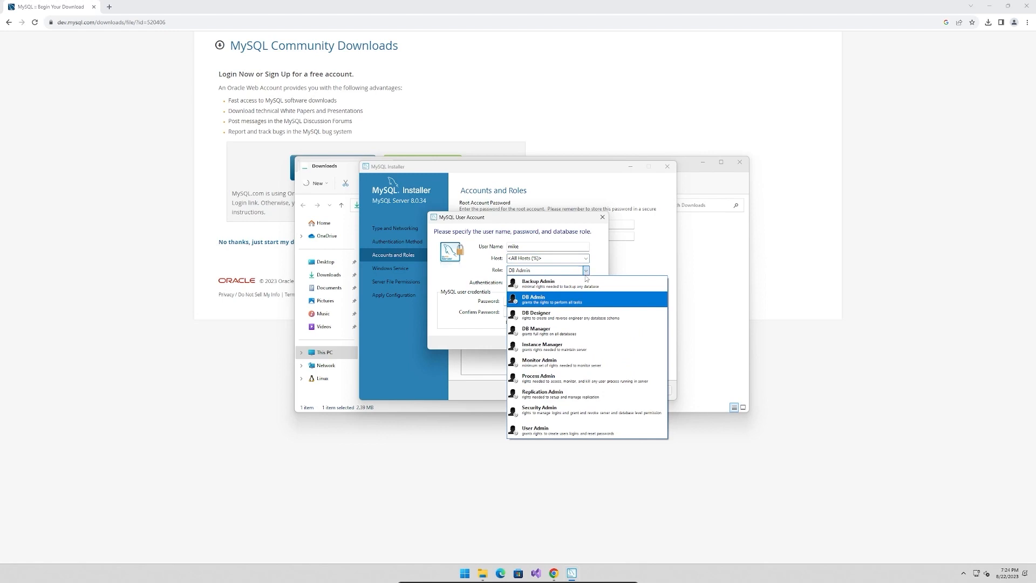
click(569, 304)
Assign the DB Admin role to the new MySQL user, enter and confirm its password, and add the account
click(532, 301)
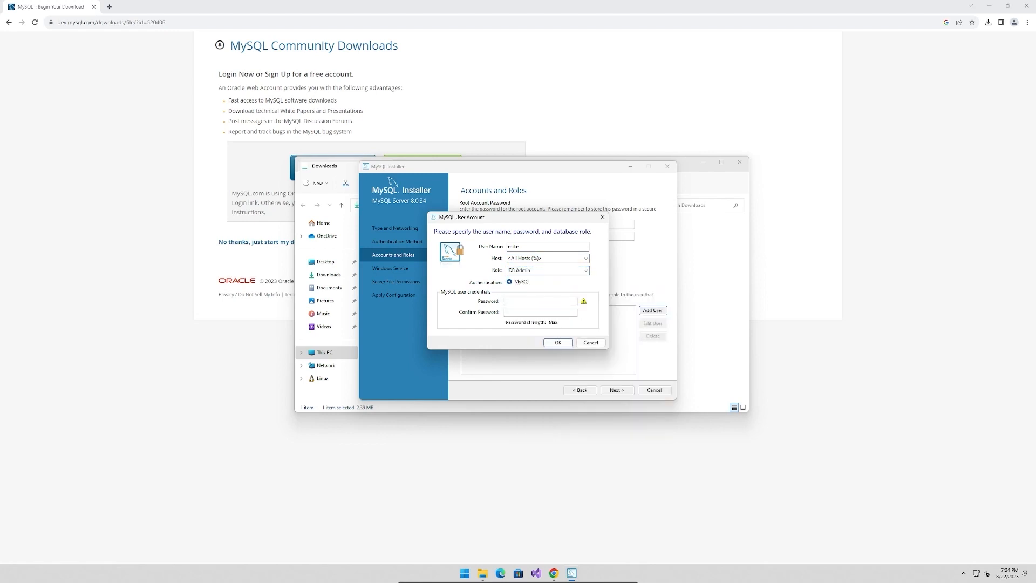
text(•)
key(Tab)
text(••••••••)
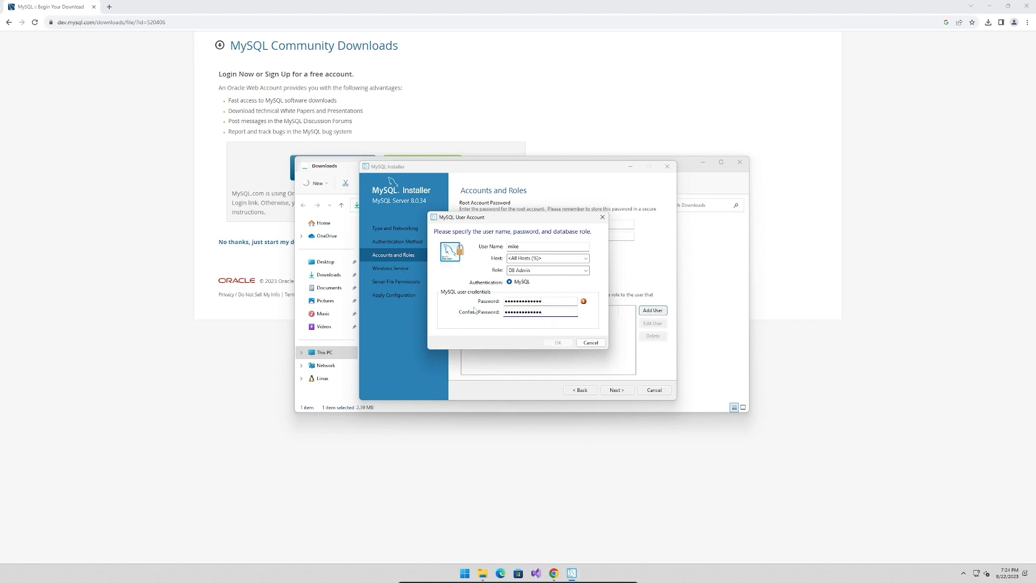
click(558, 343)
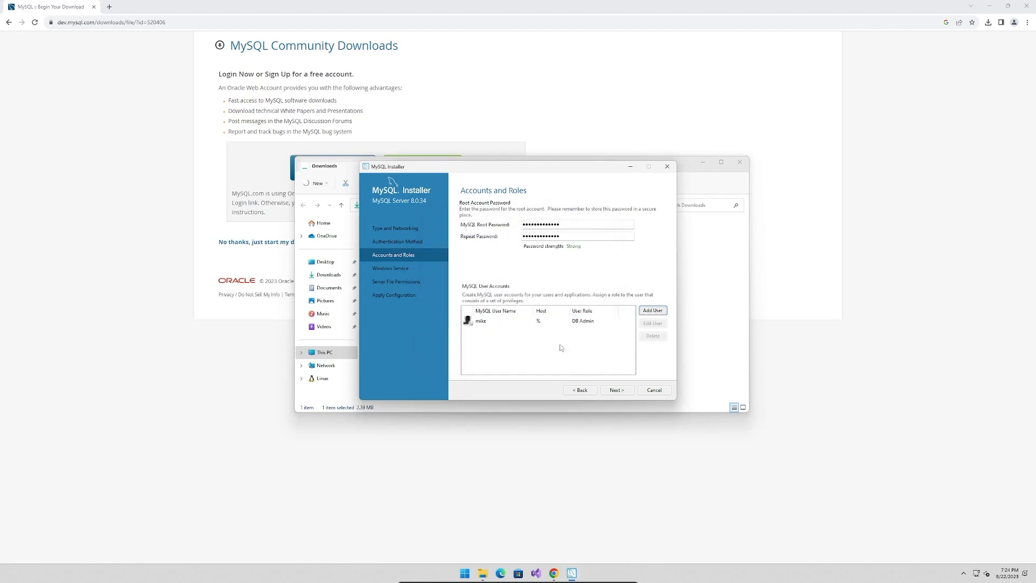
click(622, 394)
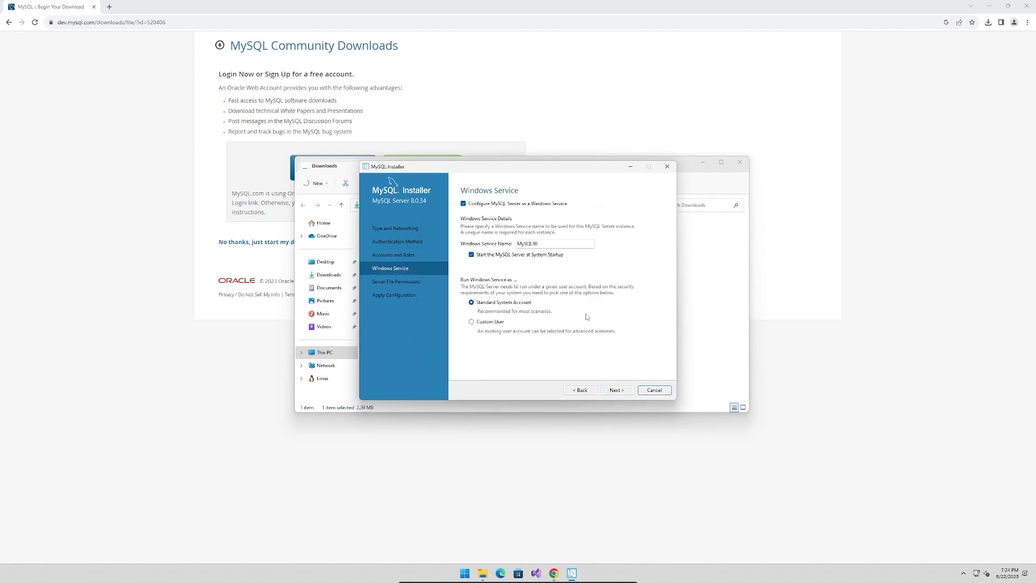
Keep MySQL Server configured as a Windows service that starts at system startup under the Standard System Account
click(487, 208)
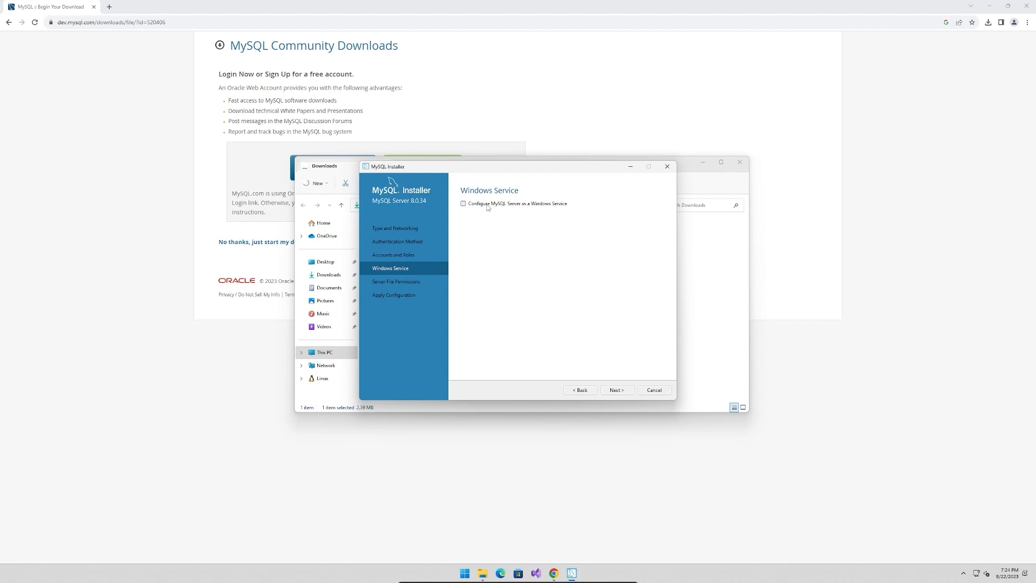
click(488, 208)
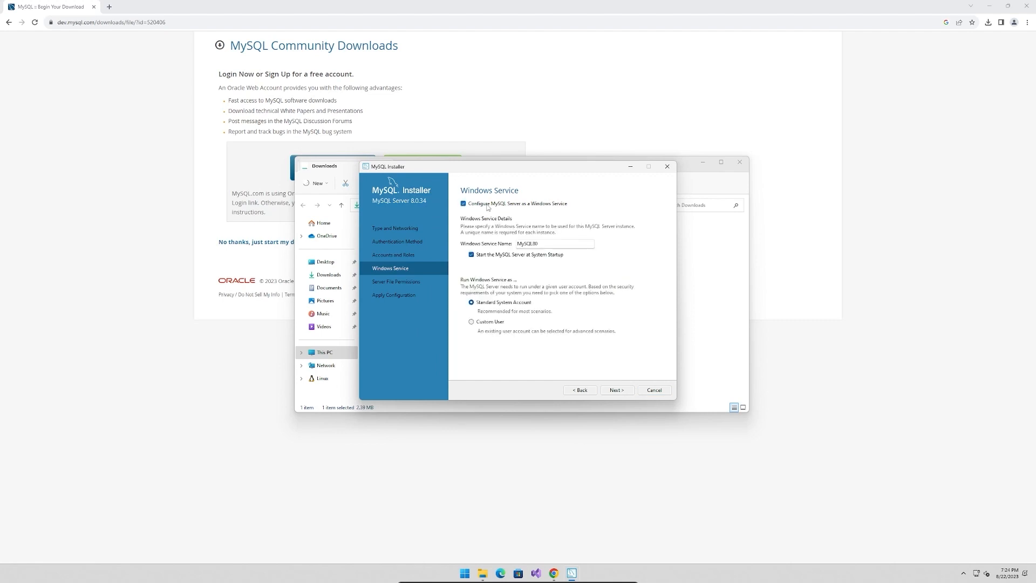
click(537, 258)
click(555, 259)
click(614, 392)
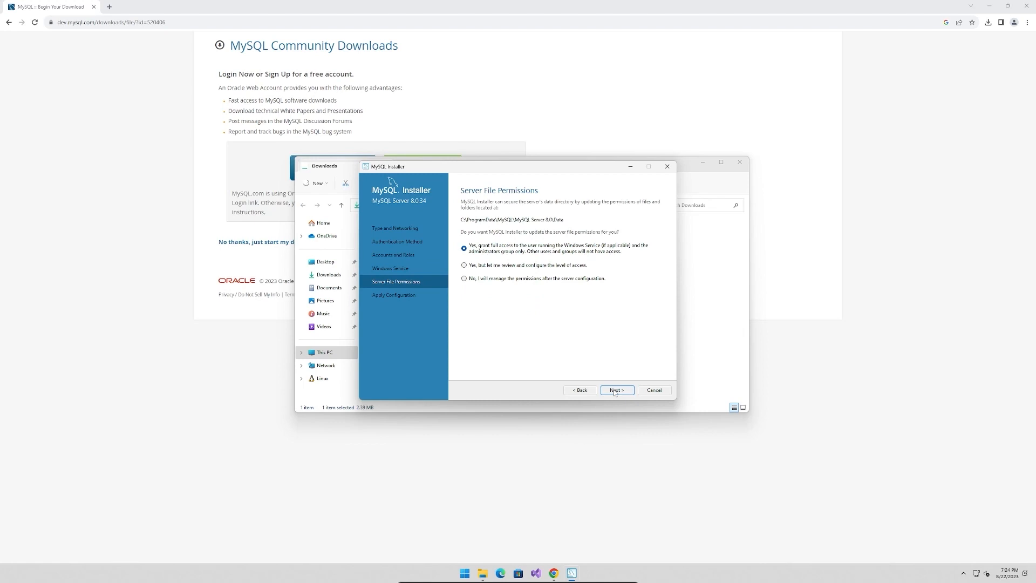
Accept full-access server file permissions for the service user and administrators group, and apply the MySQL Server configuration
click(615, 391)
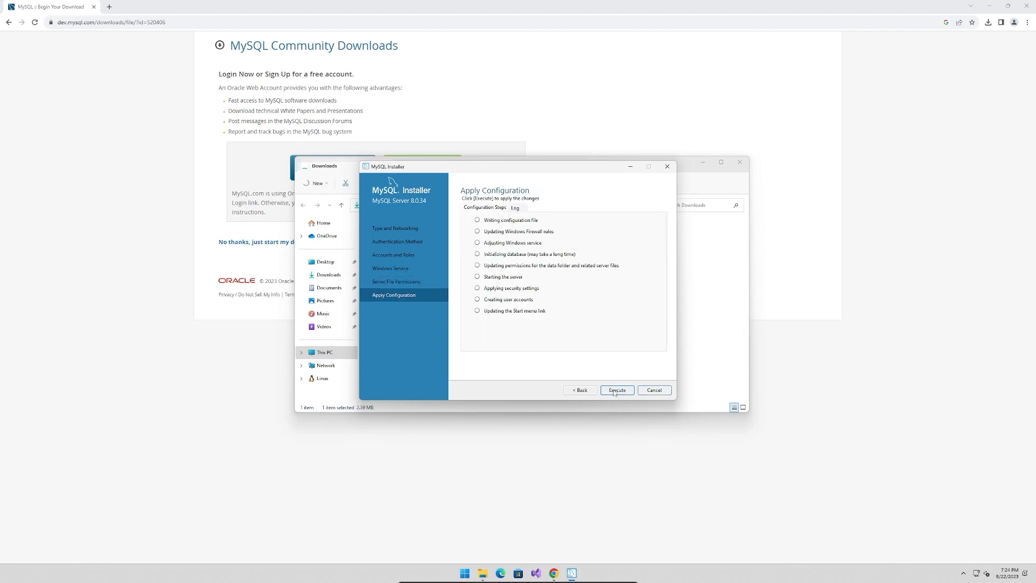
click(614, 392)
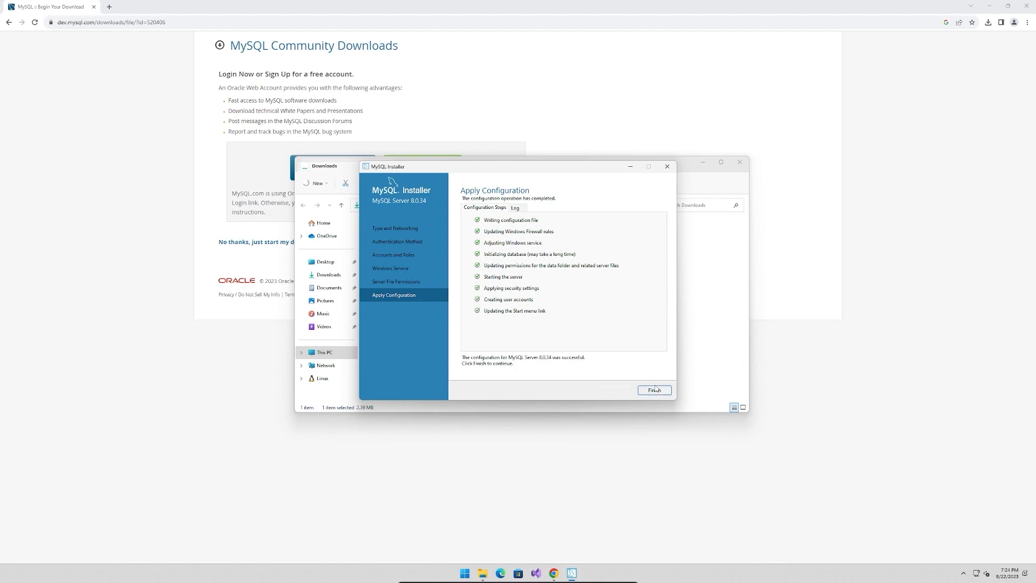
click(657, 391)
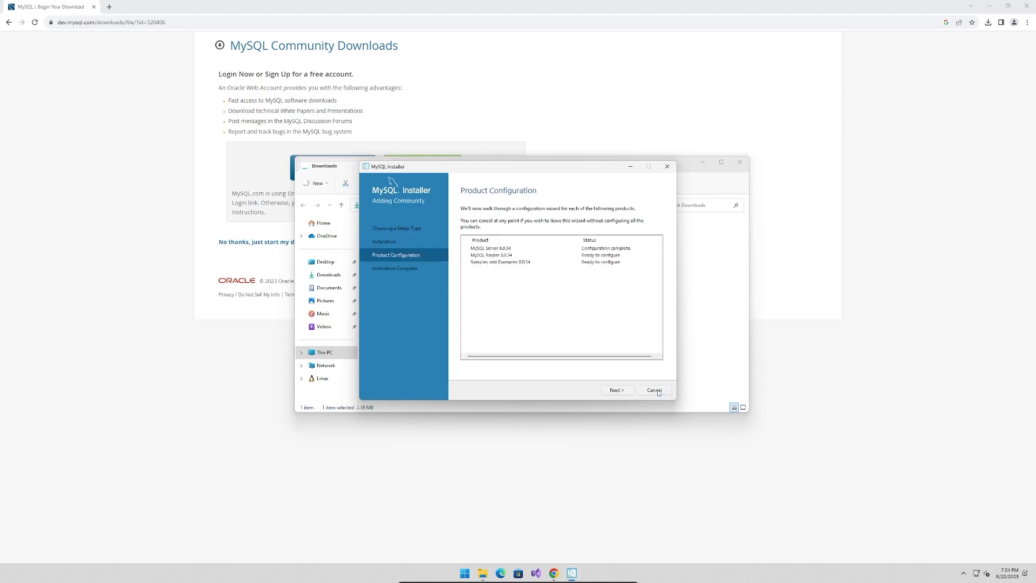
Finish the MySQL Router configuration without bootstrapping it for InnoDB Cluster, and proceed to the Samples and Examples configuration
click(617, 392)
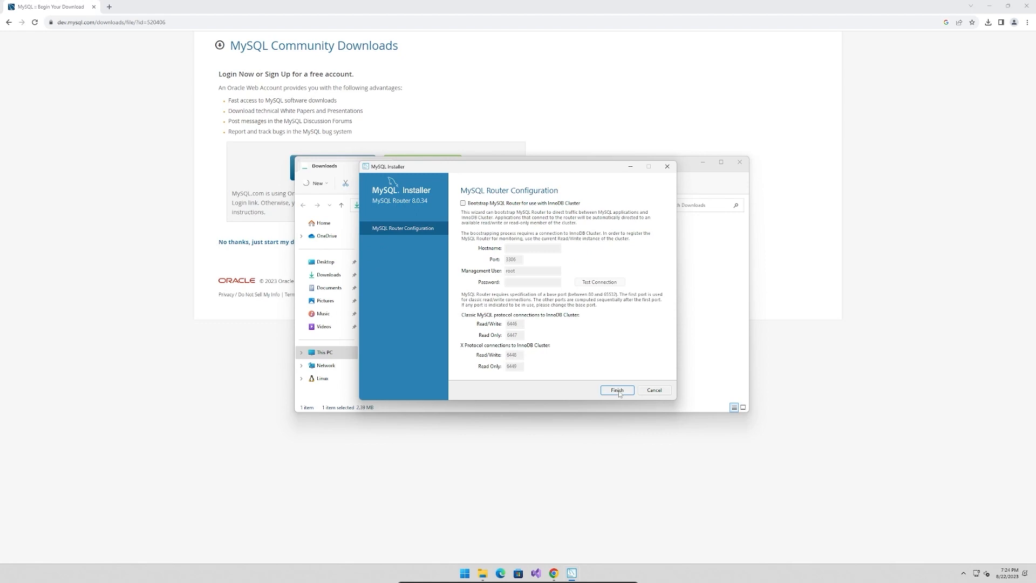
click(619, 392)
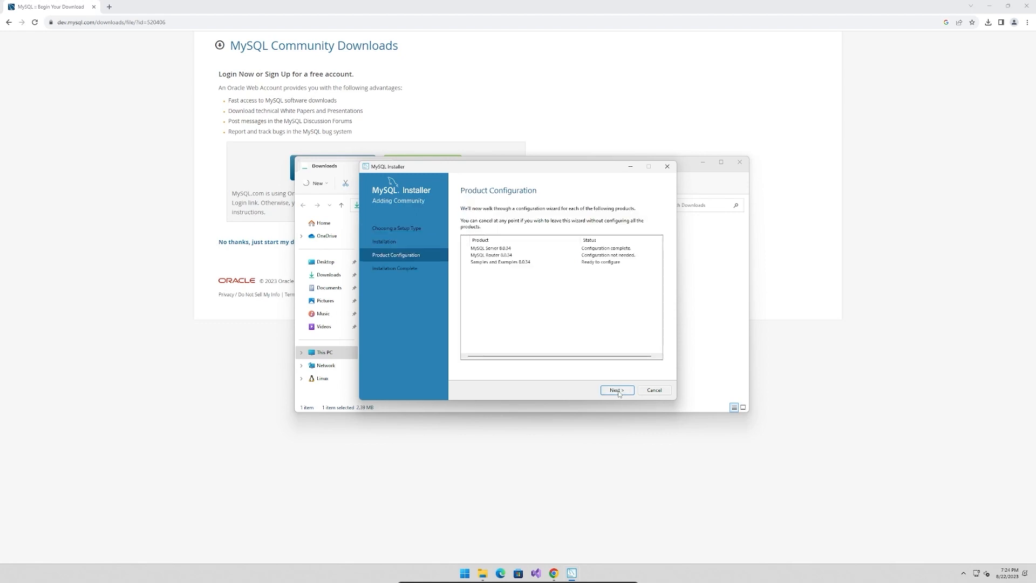
click(619, 392)
Enter the root password for the MySQL Server 8.0.34 instance and check the connection
click(528, 336)
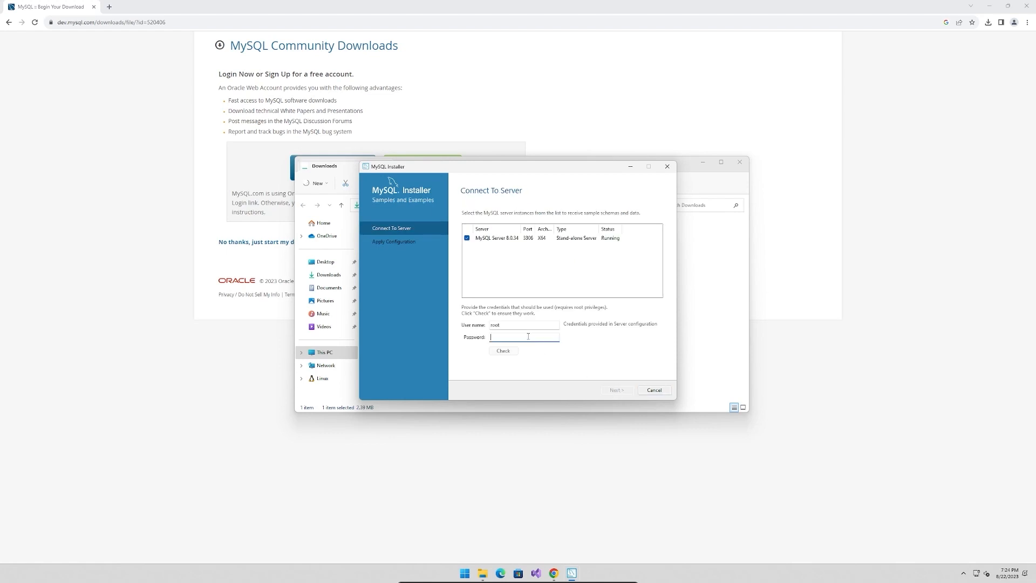
text(r•••••••)
key(ctrl+a)
text(••••••••)
click(505, 352)
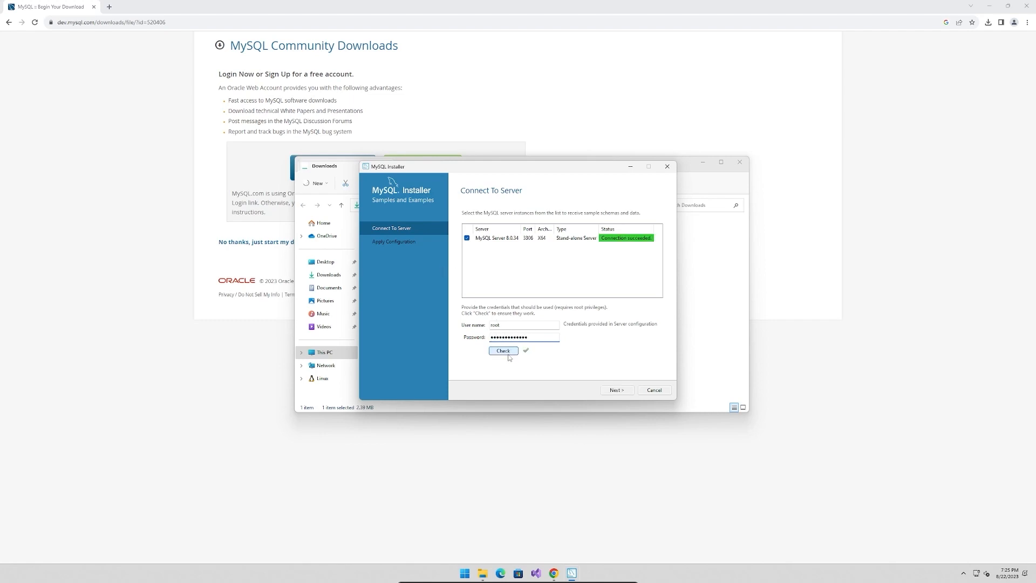
Apply the Samples and Examples configuration and finish it
click(605, 390)
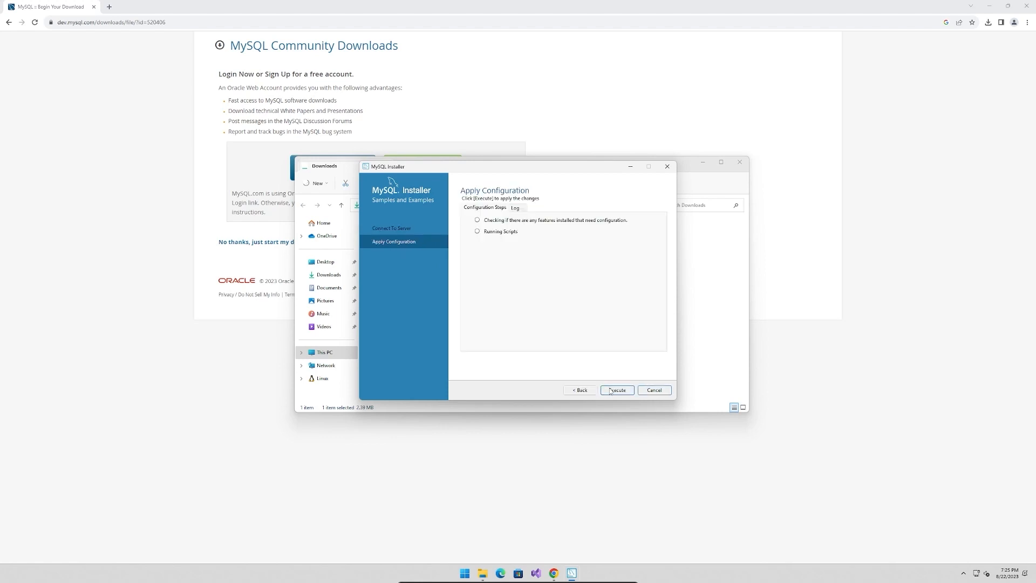
click(611, 391)
click(654, 390)
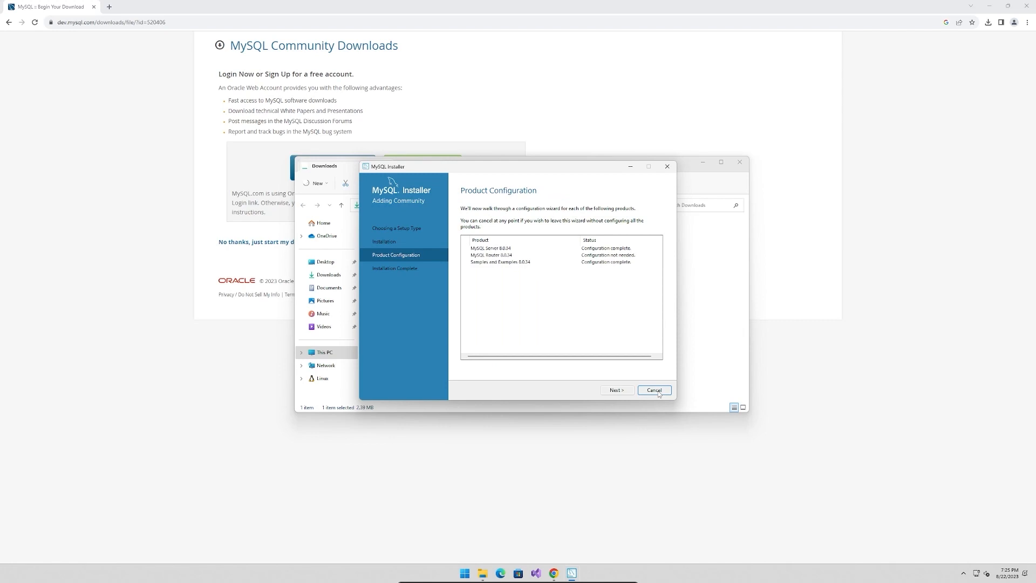
Complete the installation with starting MySQL Workbench and MySQL Shell after setup both disabled
click(616, 394)
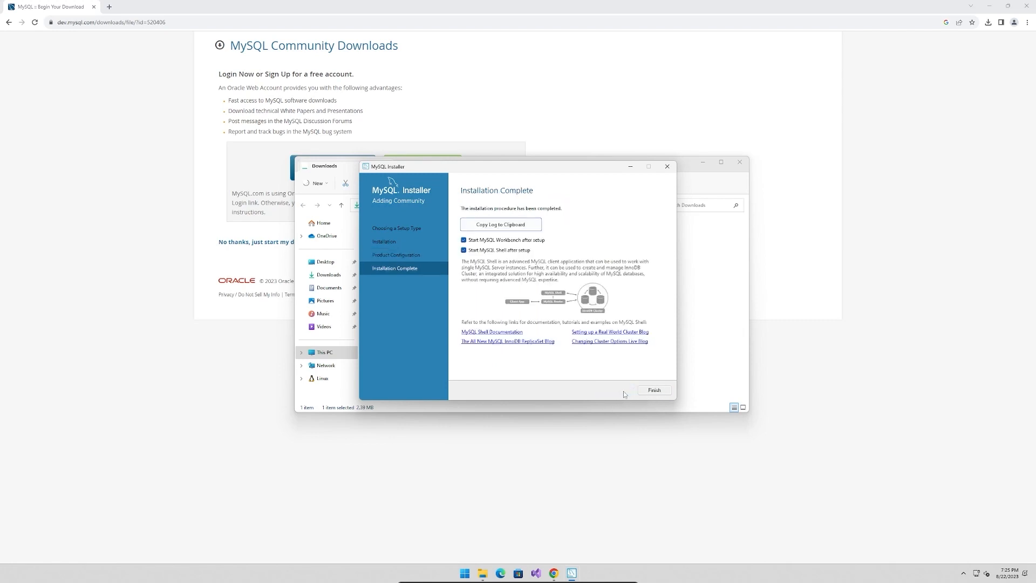
click(523, 240)
click(522, 250)
click(663, 392)
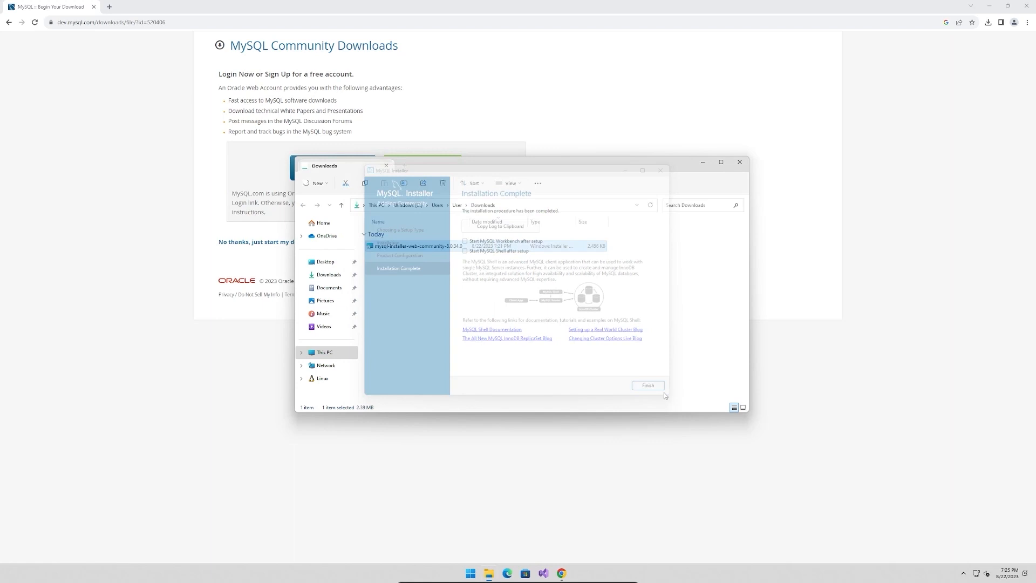
Check the status of the MySQL80 service in the Task Manager services list
right_click(643, 574)
click(667, 542)
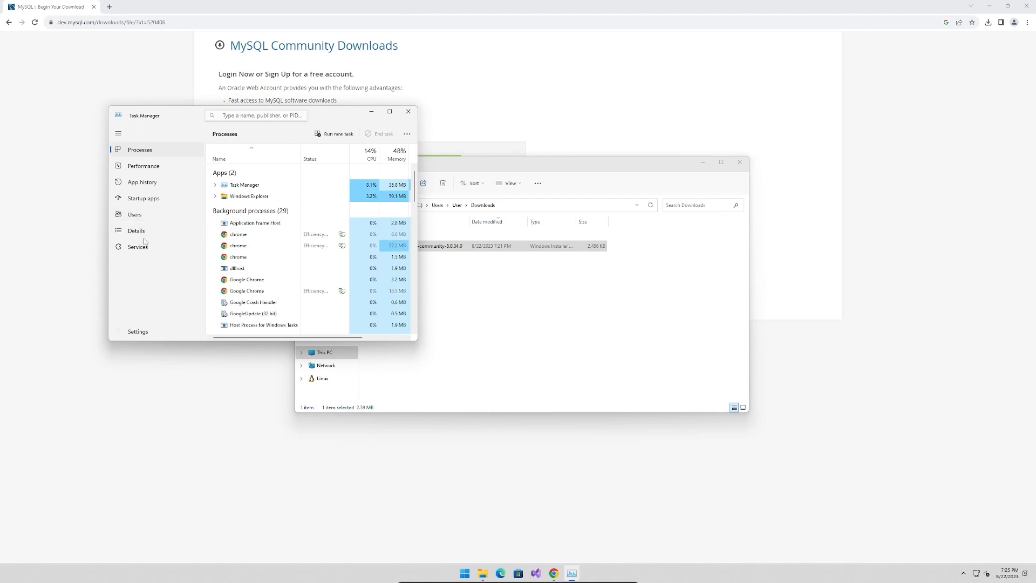
click(142, 250)
click(231, 255)
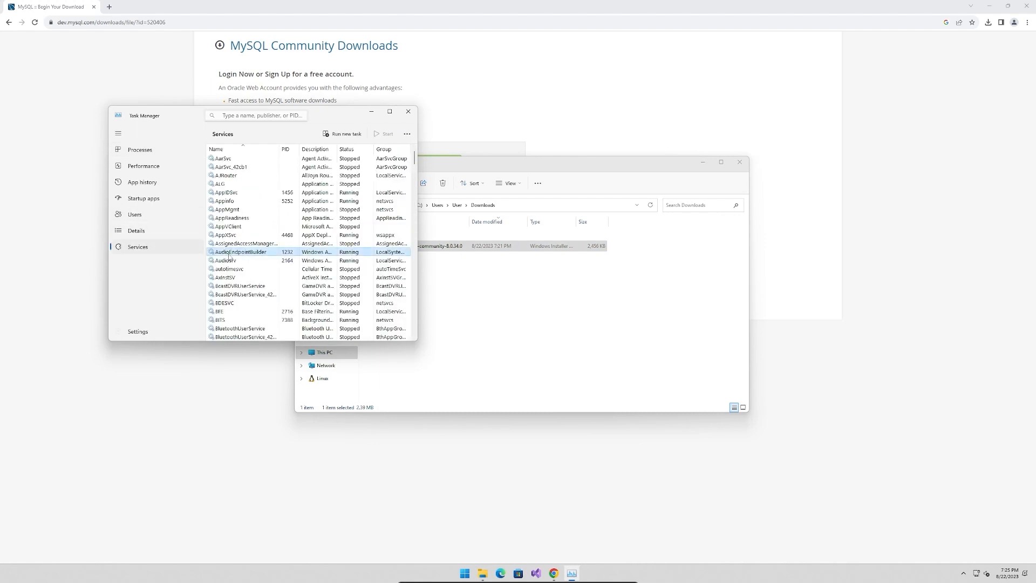
text(my)
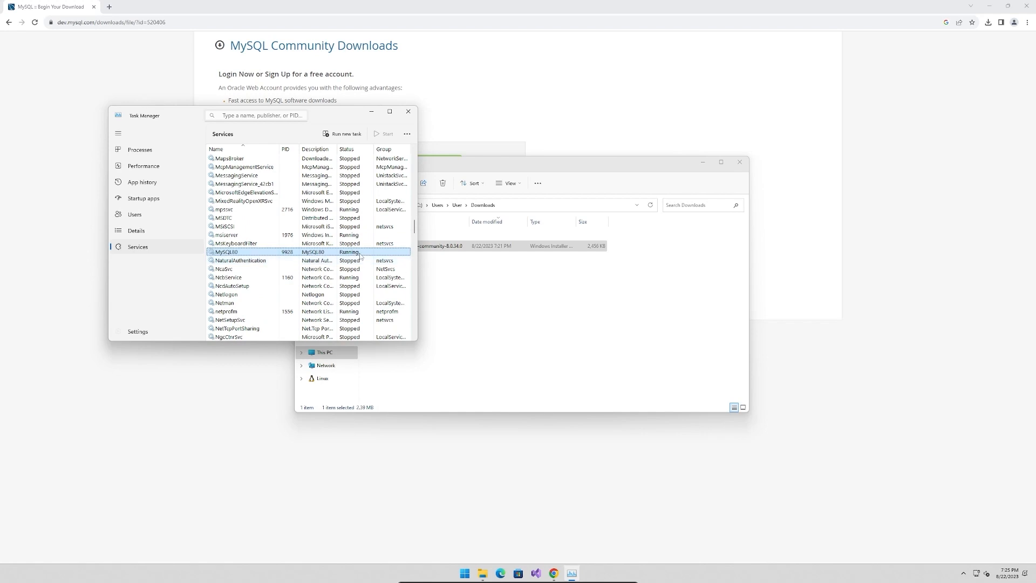
click(408, 111)
Open MySQL Workbench 8.0 CE and move its window to the middle of the desktop
click(471, 574)
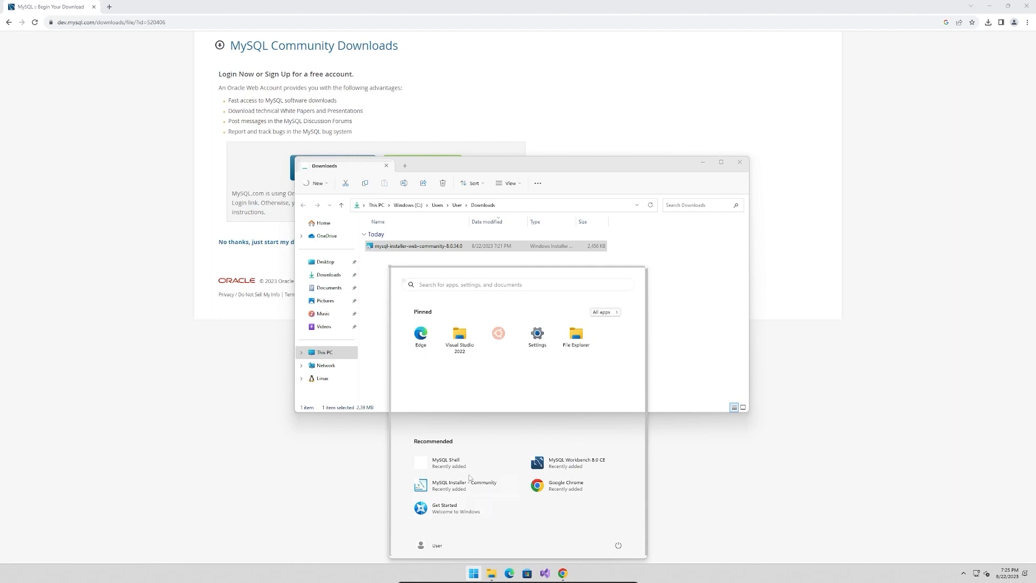
click(575, 463)
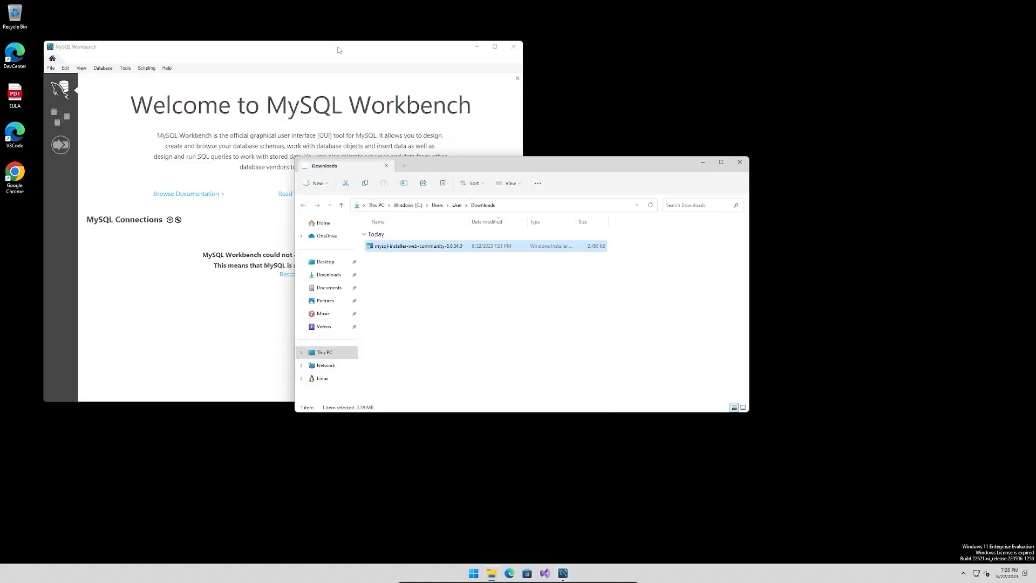
drag(371, 58, 565, 111)
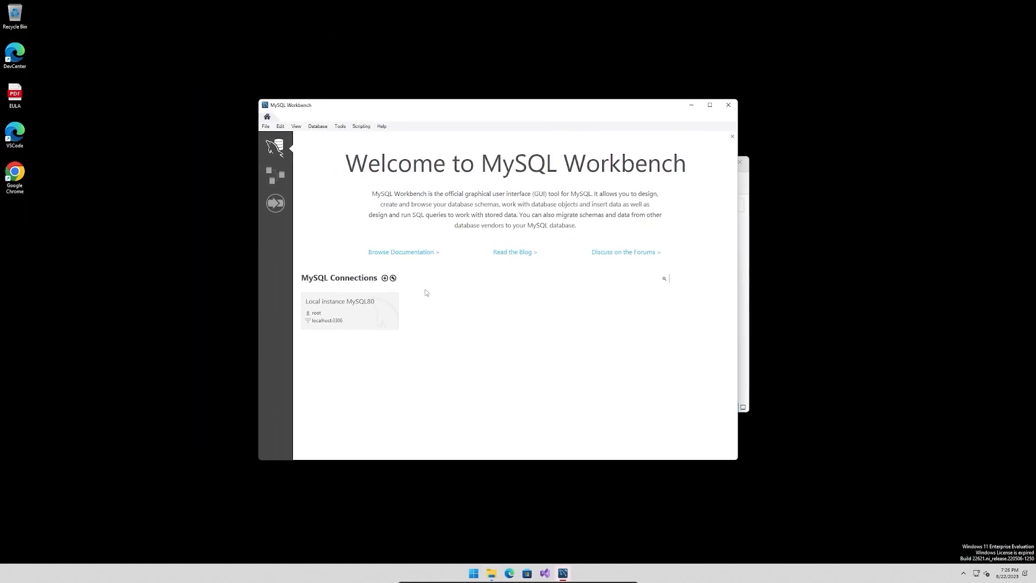
Connect to the Local instance MySQL80 as root, entering the account password
click(351, 317)
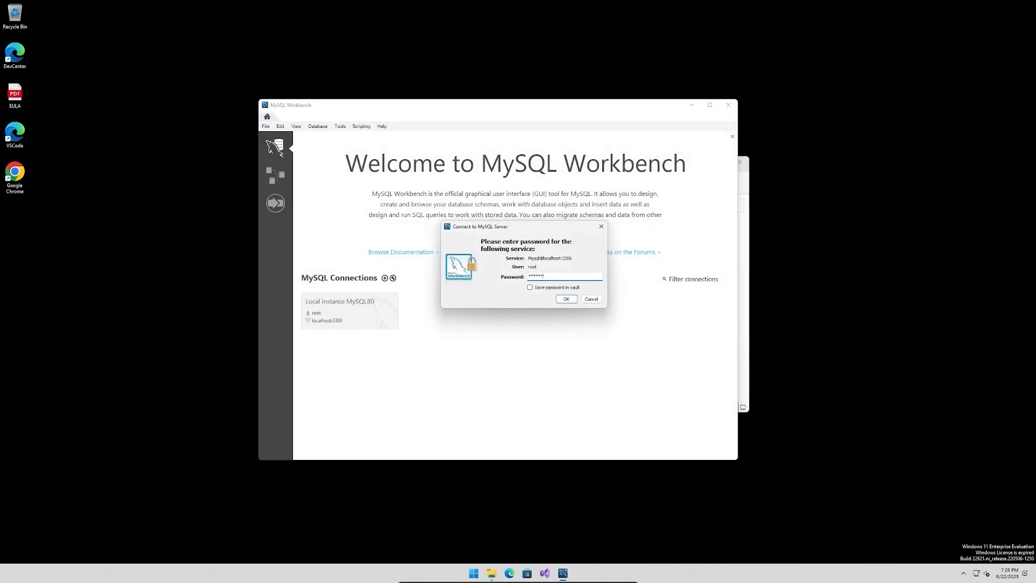
text(*************)
click(574, 299)
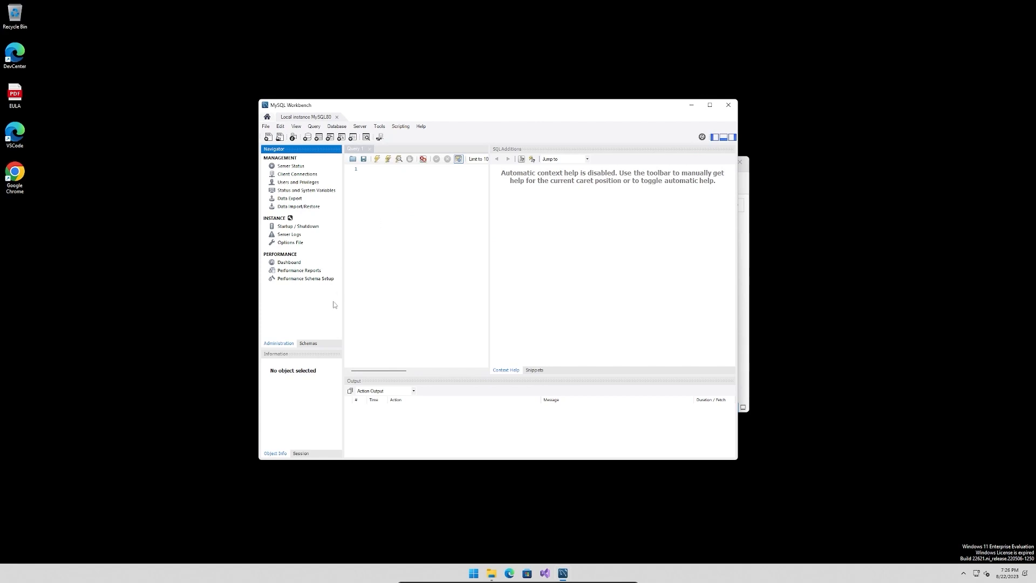
Examine the server's schemas, expanding the world schema's tables down to the columns of the city table
click(316, 345)
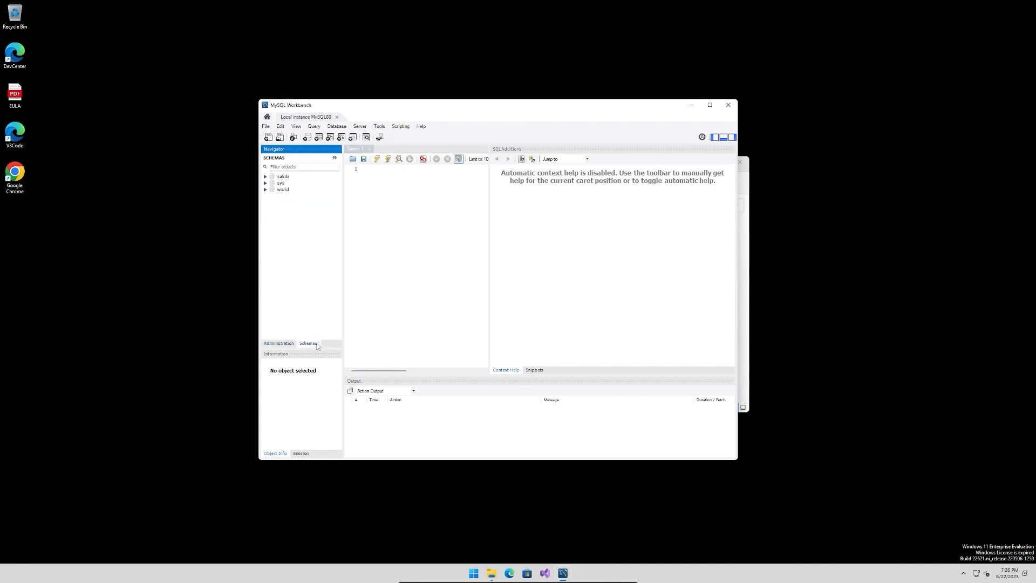
click(281, 344)
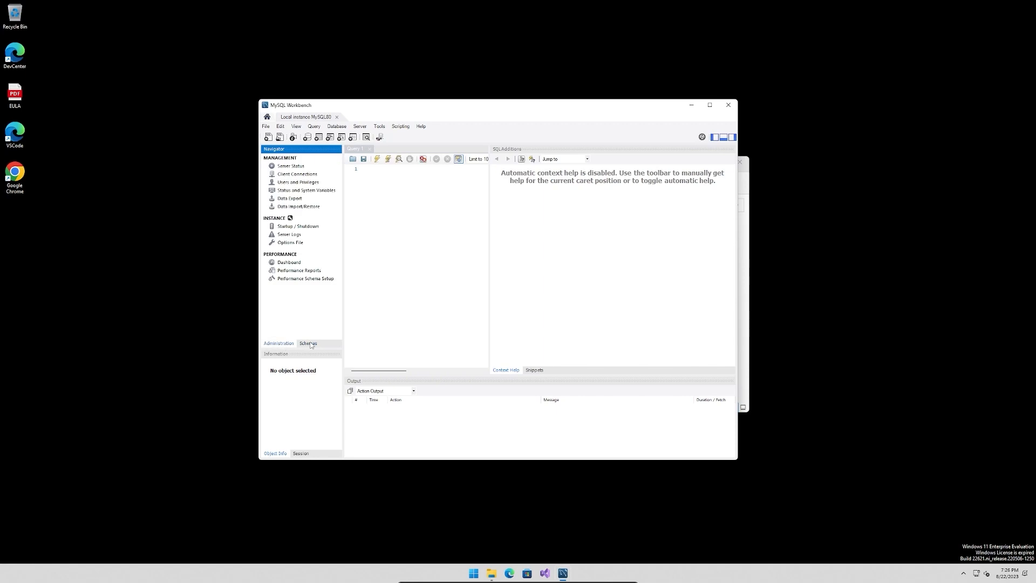
click(308, 344)
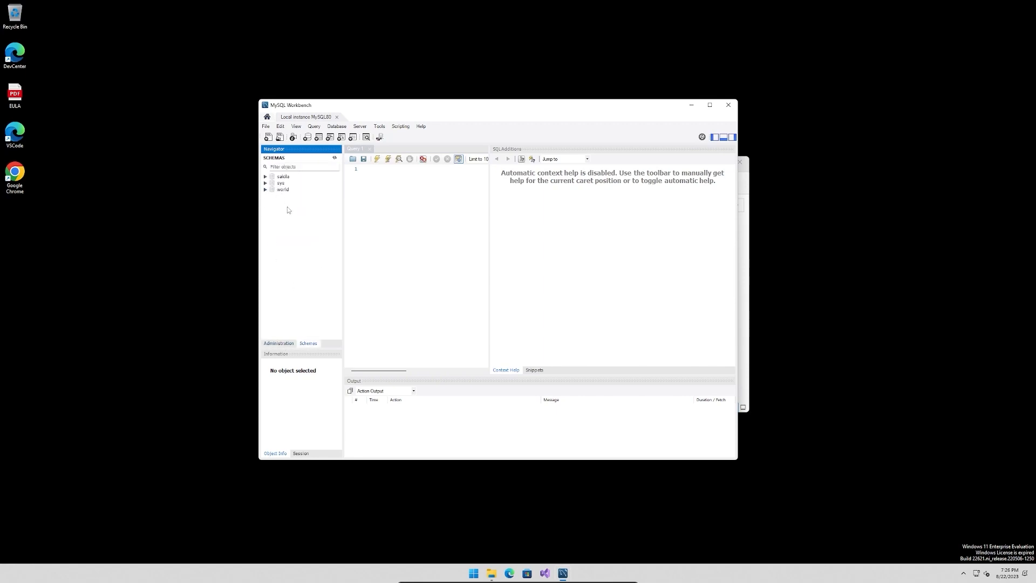
click(266, 190)
click(274, 196)
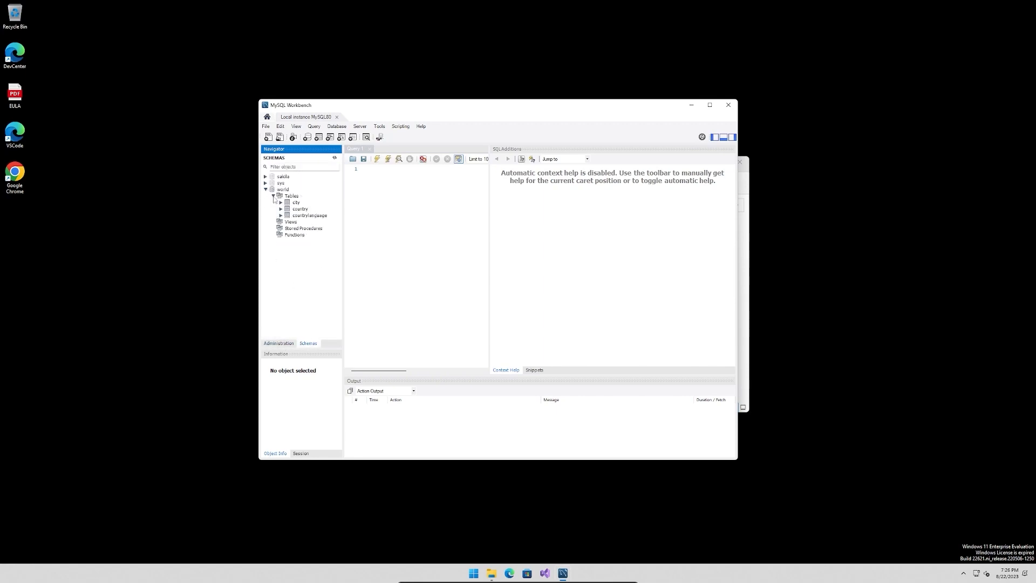
click(283, 204)
click(281, 203)
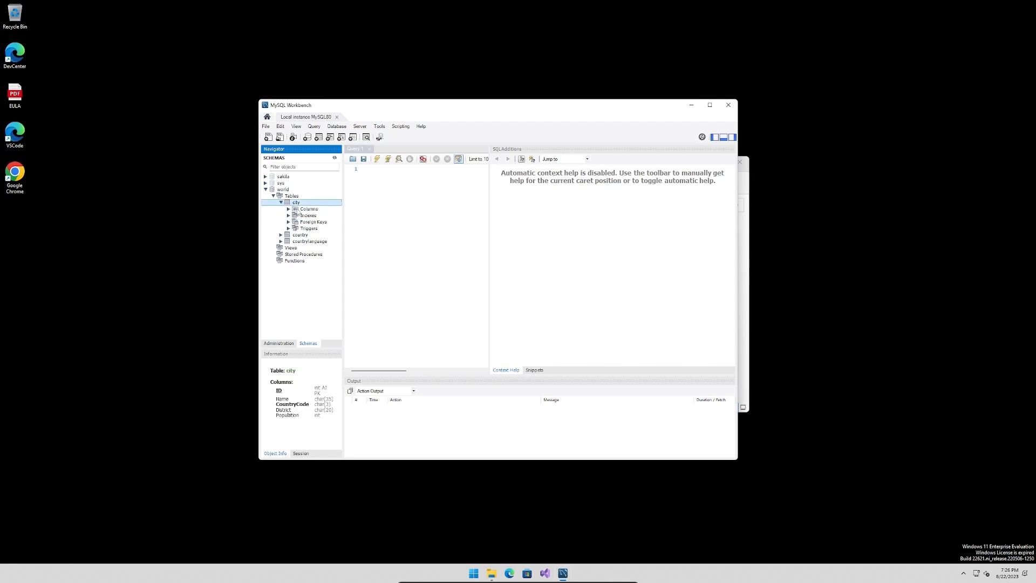
click(288, 210)
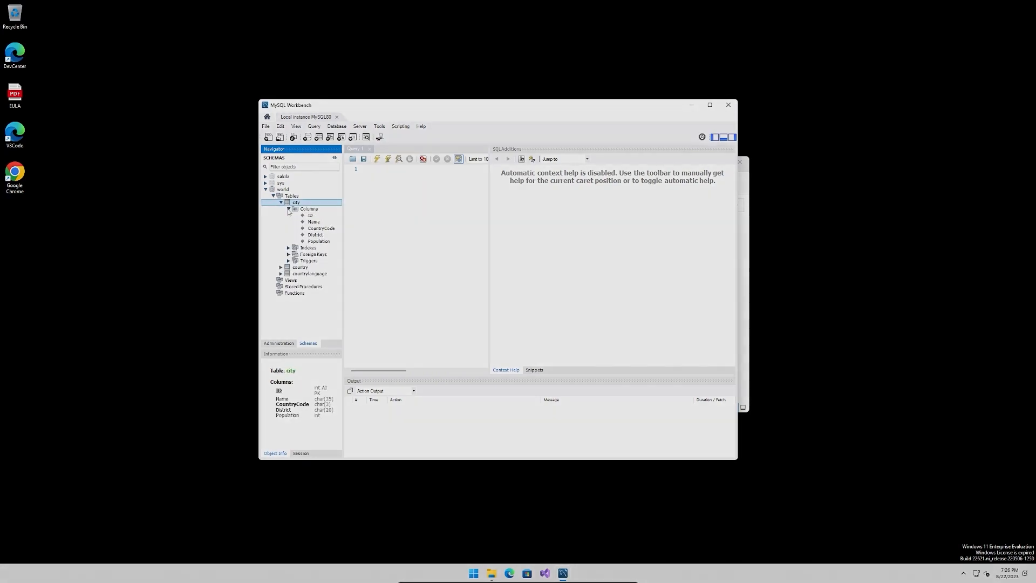